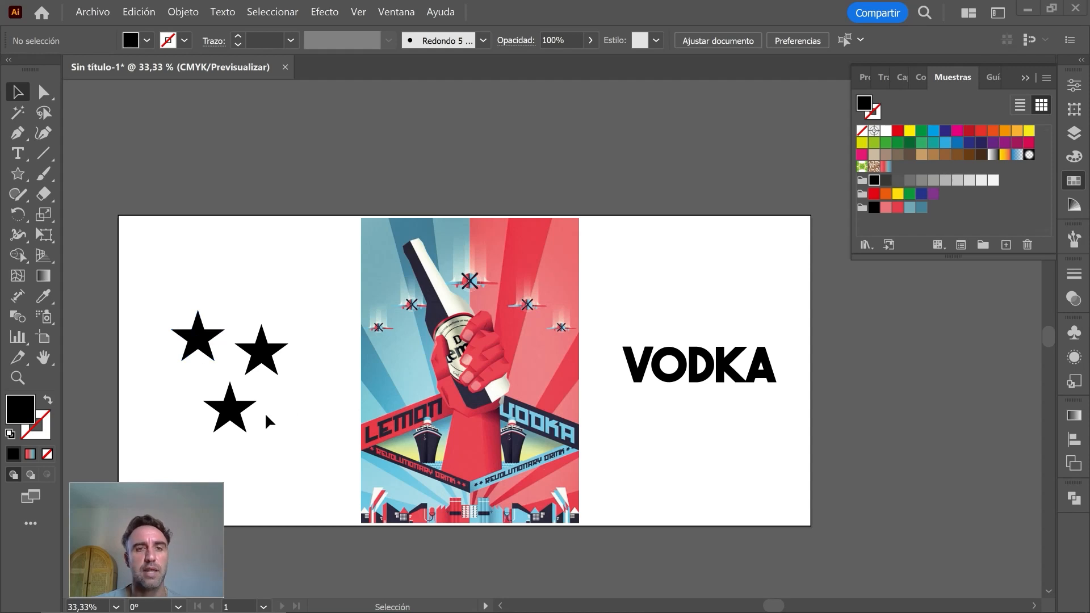
Reposition the three black stars into a looser triangle with more space between them
scroll(178, 376, up, 1)
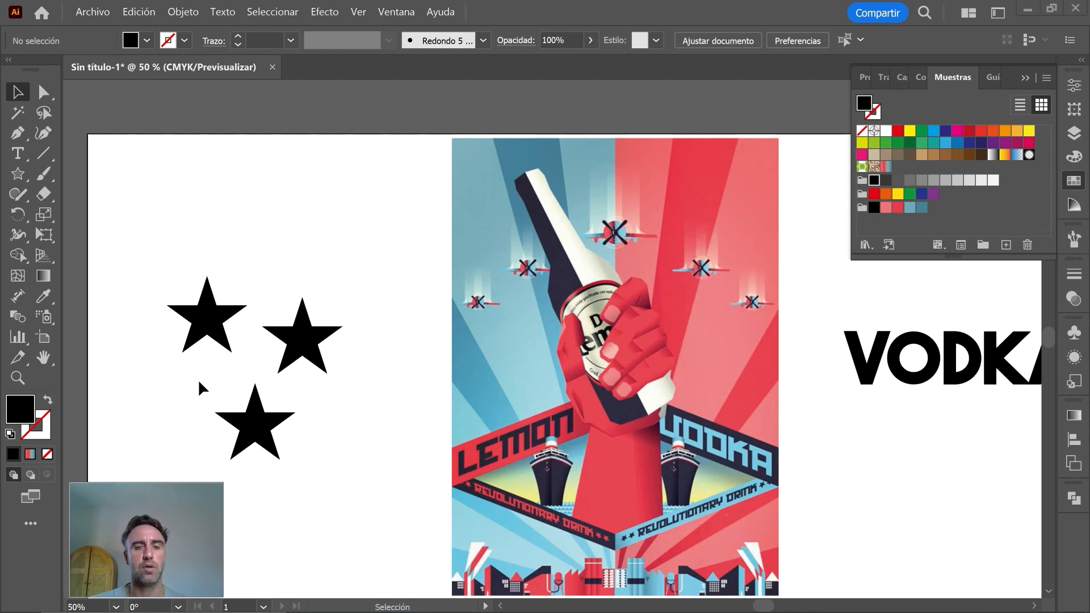
drag(227, 383, 396, 374)
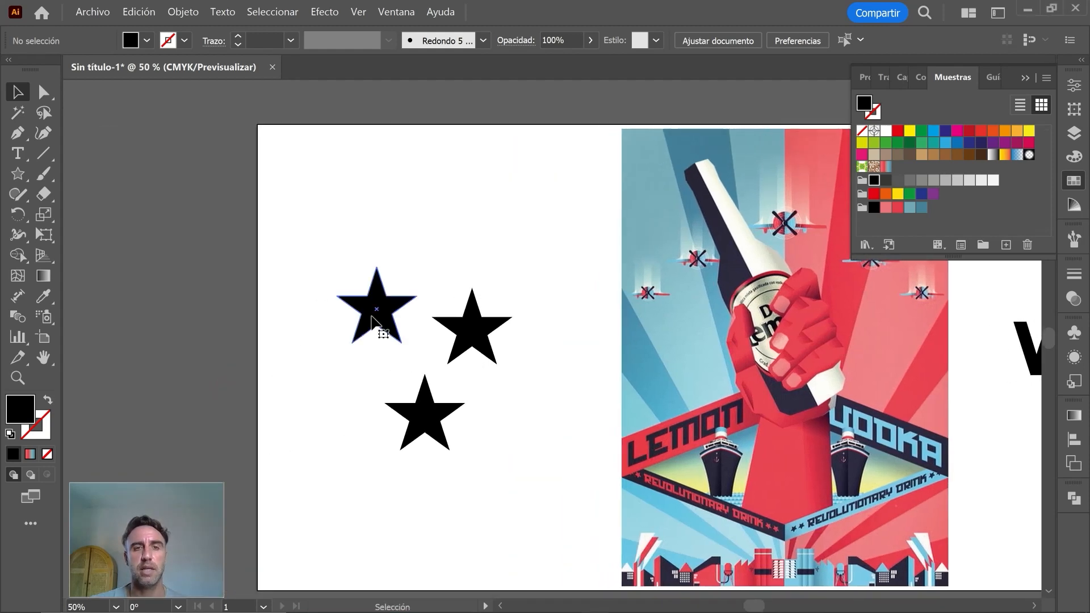
click(384, 338)
drag(384, 336, 363, 299)
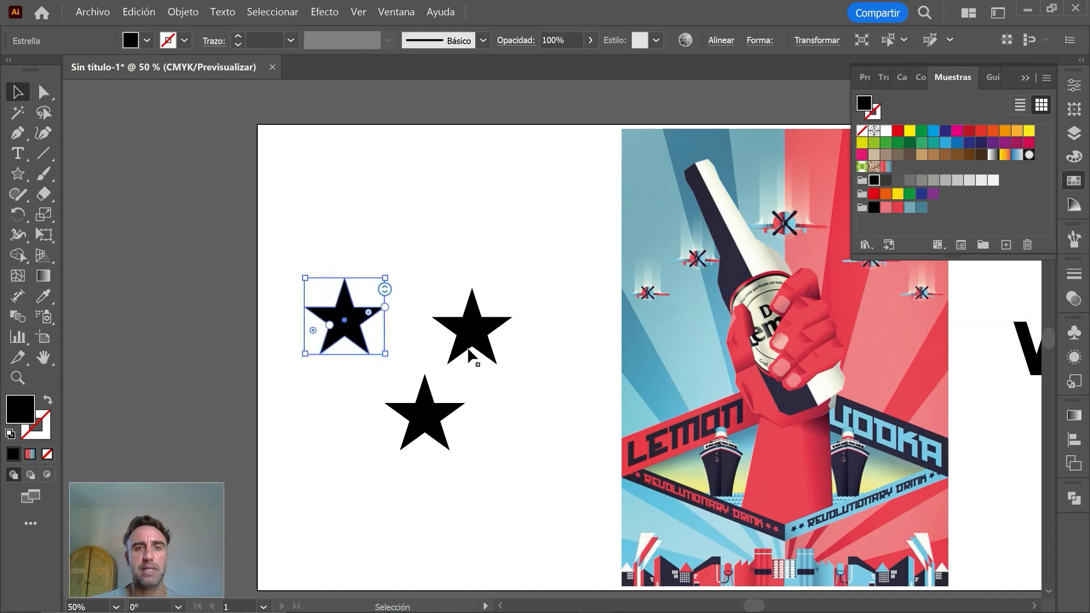
mouse_move(471, 348)
mouse_down()
mouse_move(511, 309)
mouse_move(471, 332)
mouse_up()
mouse_move(440, 431)
mouse_down()
mouse_move(487, 497)
mouse_move(428, 446)
mouse_move(453, 424)
mouse_up()
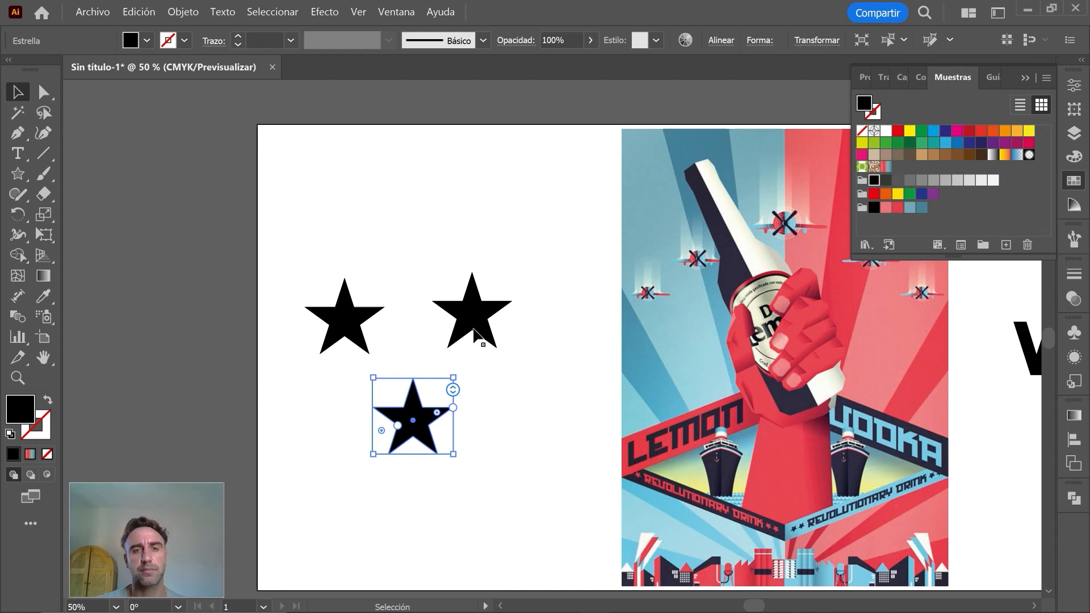
mouse_move(474, 330)
mouse_down()
mouse_move(491, 352)
mouse_move(480, 349)
mouse_up()
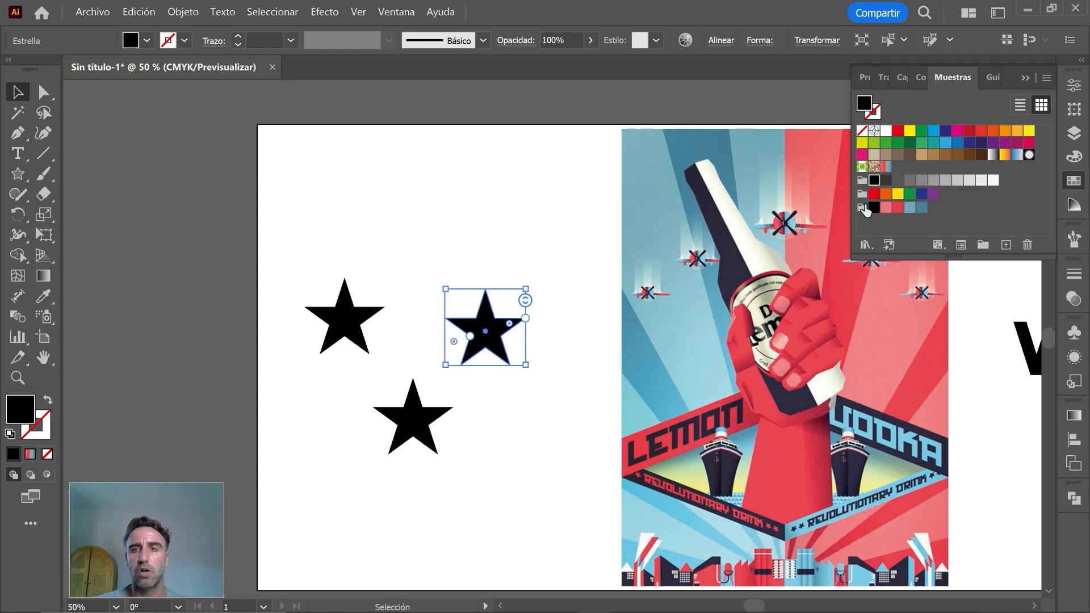
Fill the upper-right star with the red-to-blue gradient swatch and keep the gradient settings open alongside the swatches
click(887, 167)
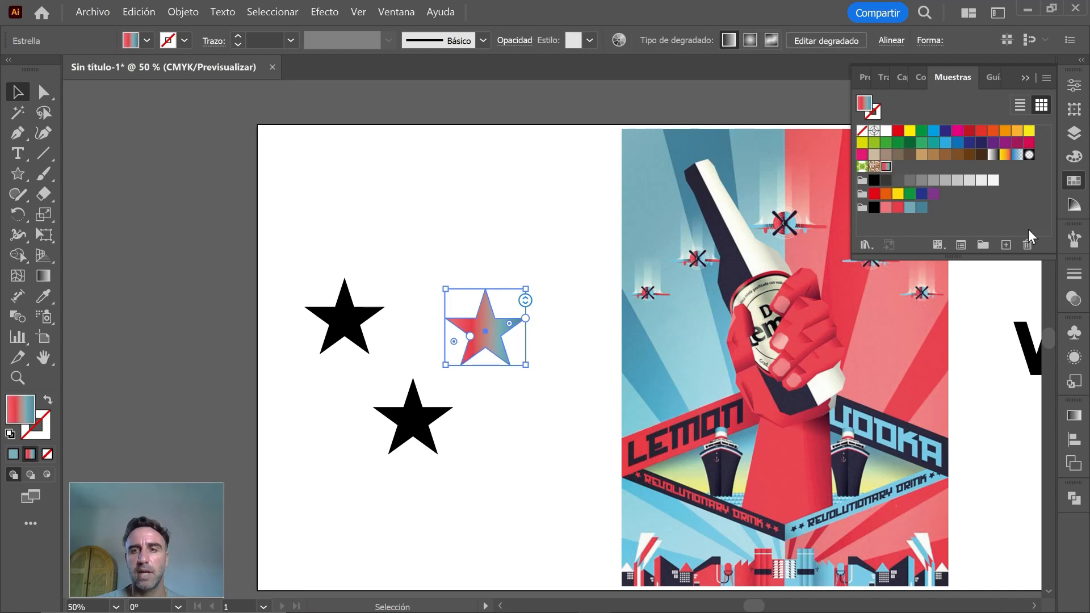
click(1073, 417)
click(1074, 416)
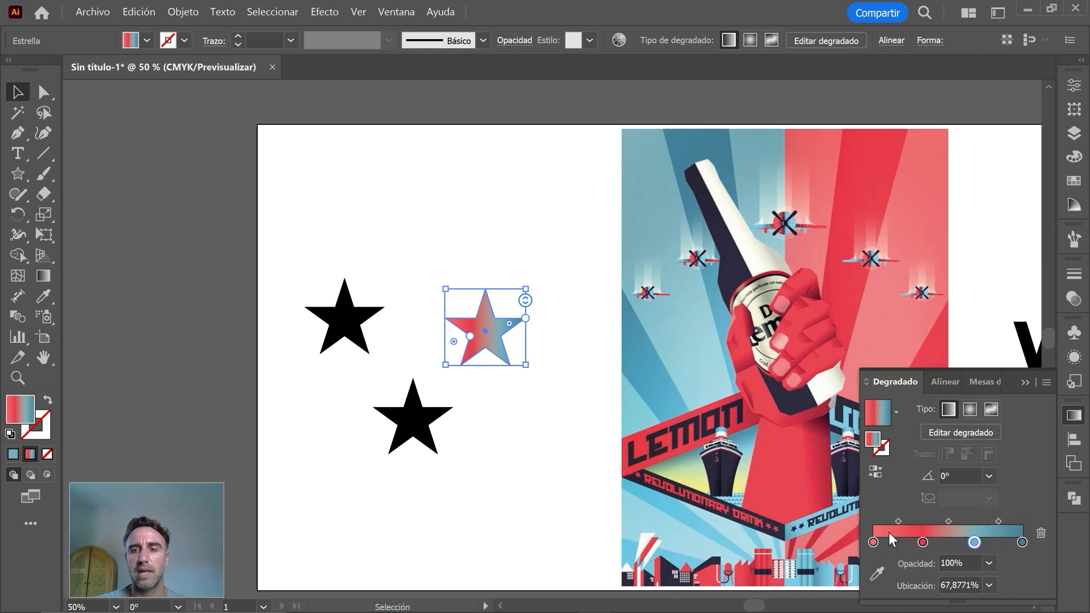
drag(891, 382, 864, 370)
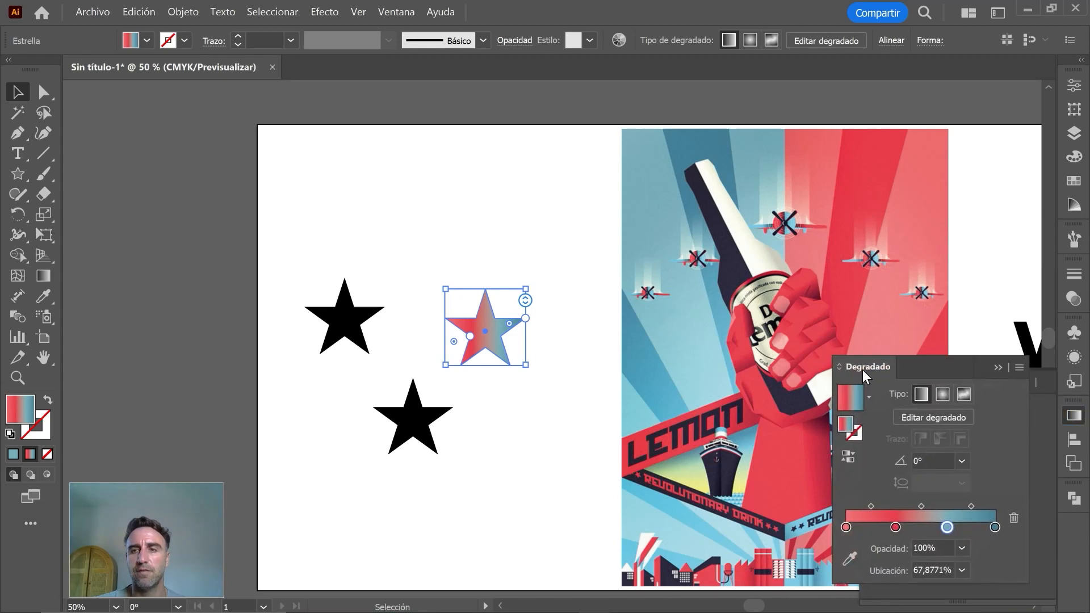
click(1076, 184)
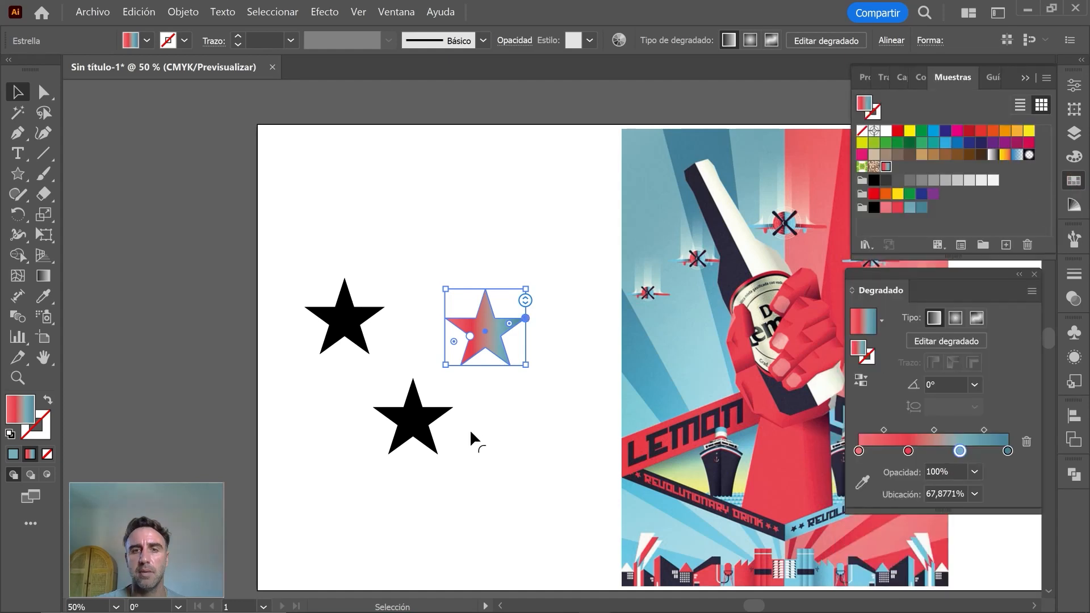
Apply the red-to-blue gradient swatch to the lower star and the upper-left star
click(413, 434)
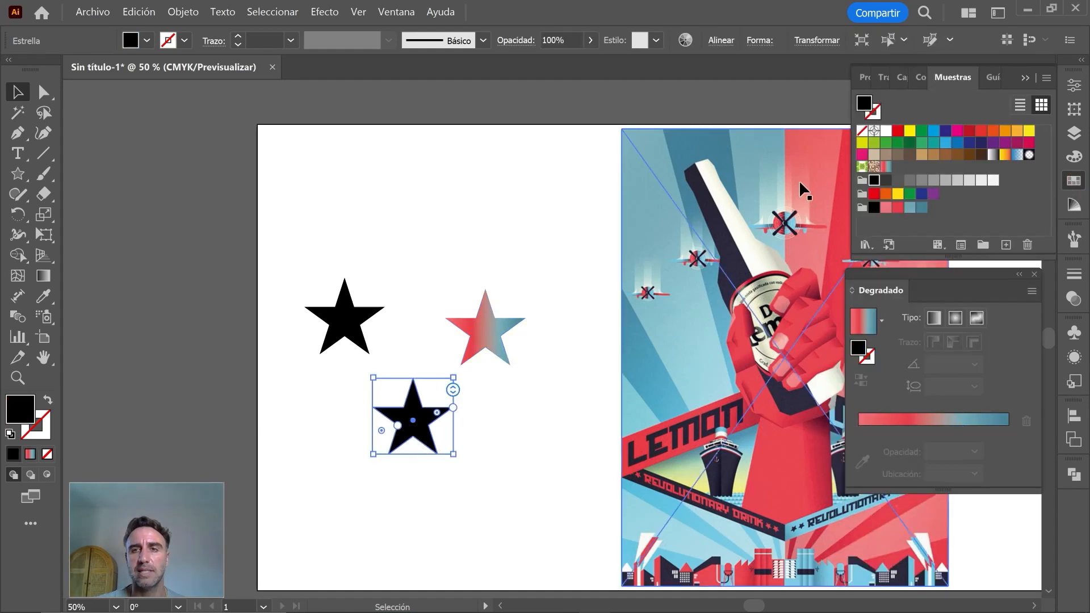
click(885, 166)
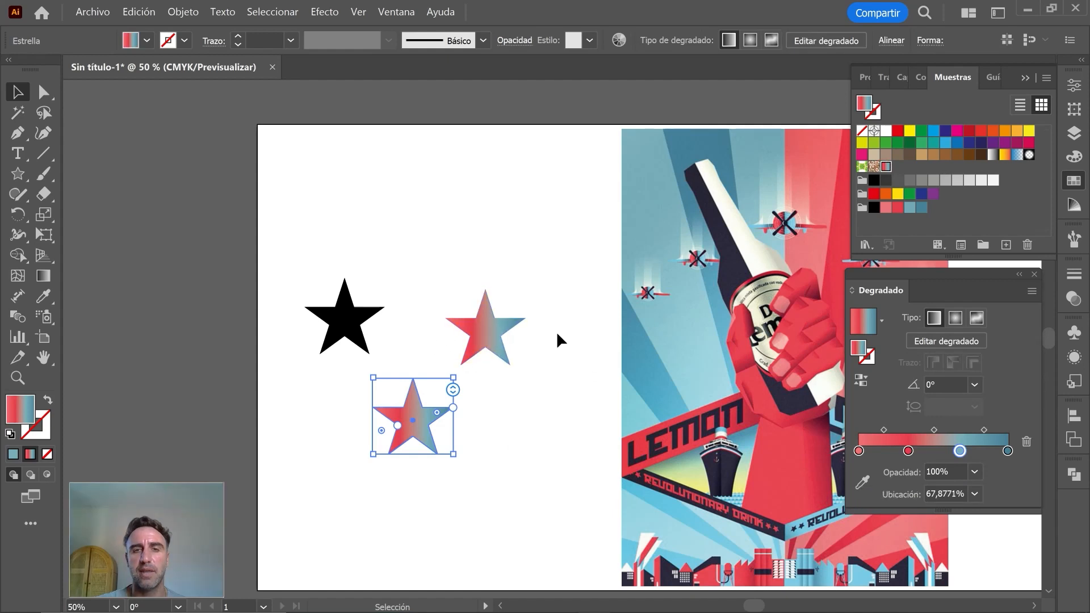
click(345, 324)
click(887, 167)
click(549, 274)
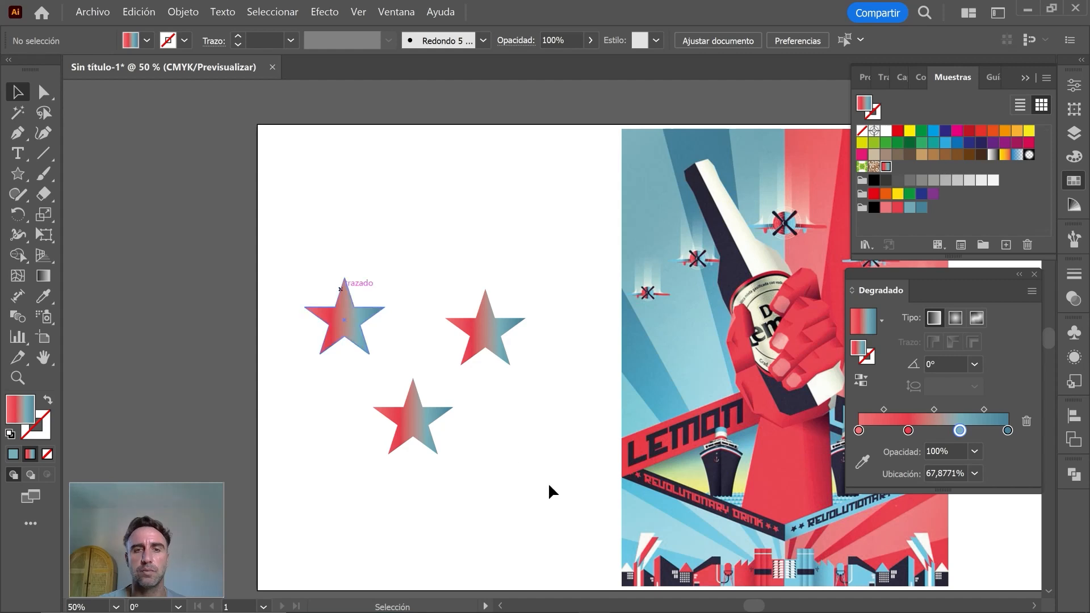
Combine the three gradient stars into one compound path
drag(545, 484, 317, 253)
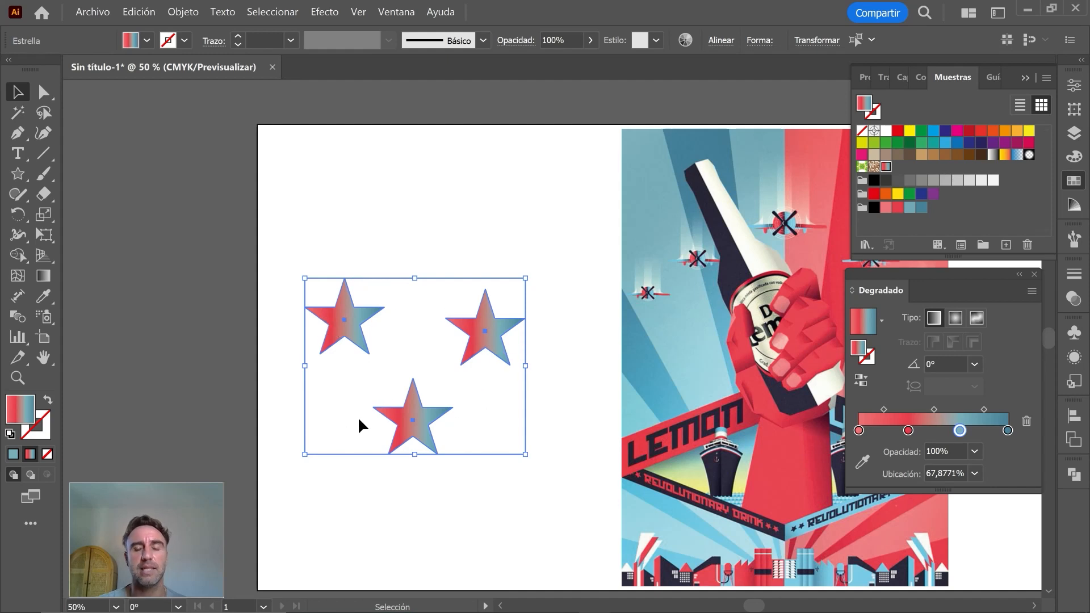
right_click(493, 327)
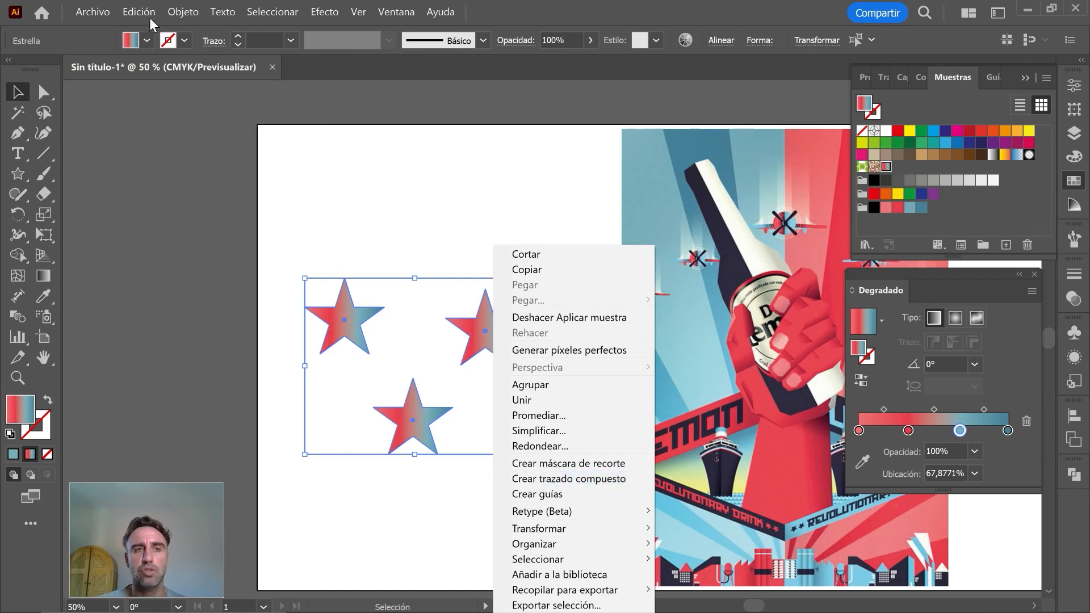
click(185, 12)
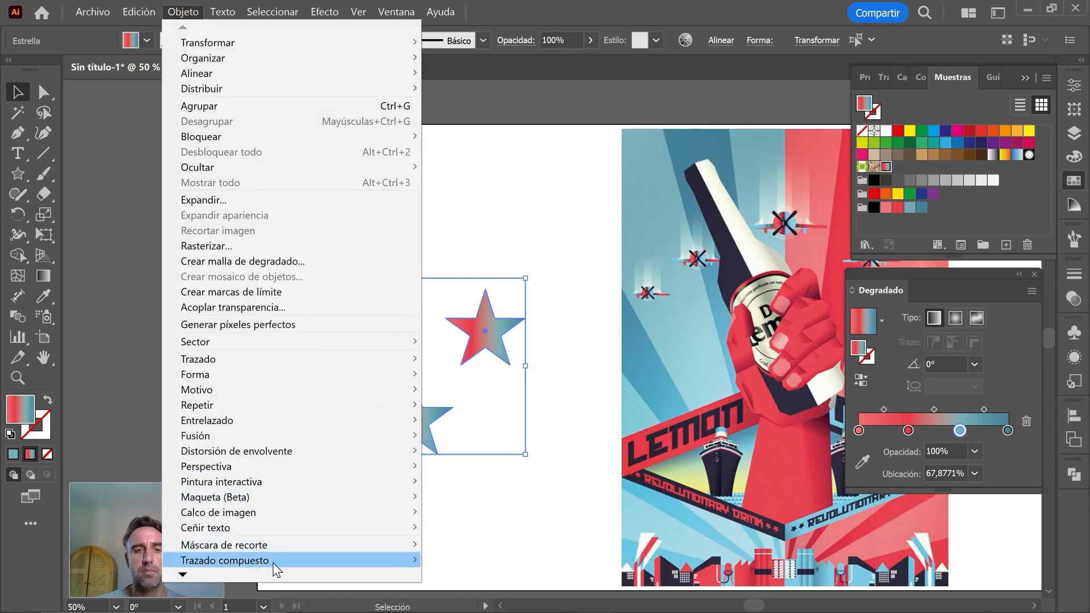
mouse_move(282, 562)
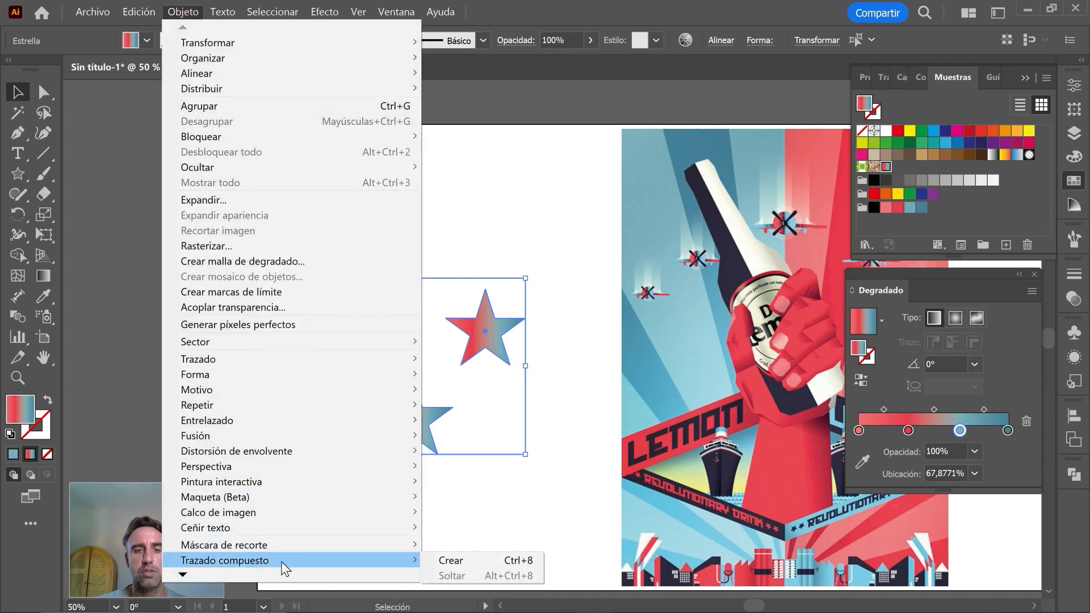
click(452, 560)
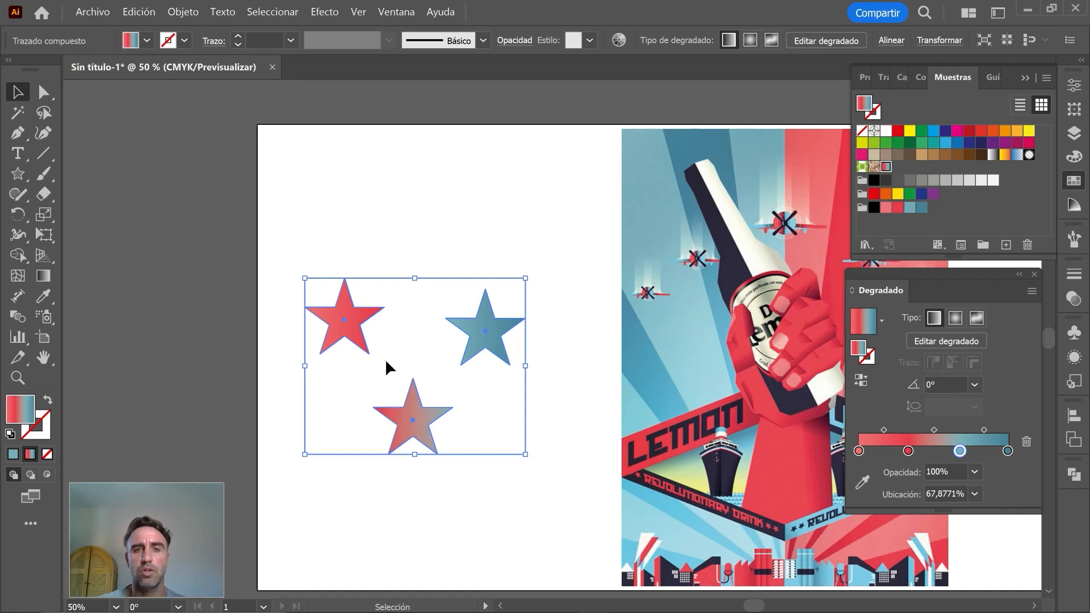
Isolate the compound path and move two of its stars so all three form a descending diagonal line
double_click(423, 417)
mouse_move(423, 416)
mouse_down()
mouse_move(425, 340)
mouse_move(377, 397)
mouse_move(350, 397)
mouse_move(393, 398)
mouse_move(427, 322)
mouse_move(427, 273)
mouse_move(395, 270)
mouse_move(486, 275)
mouse_move(499, 337)
mouse_move(457, 403)
mouse_move(415, 400)
mouse_up()
drag(411, 400, 438, 383)
drag(484, 348, 446, 457)
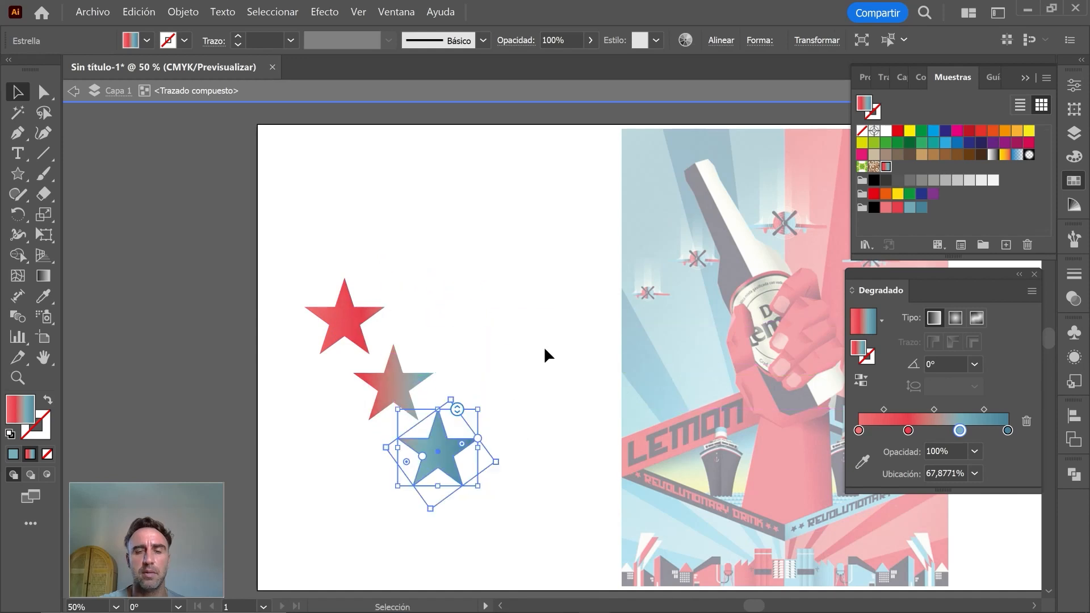
click(544, 348)
Redraw the compound path's gradient diagonally at about -54° from the upper-left star to the lower-right star
click(453, 456)
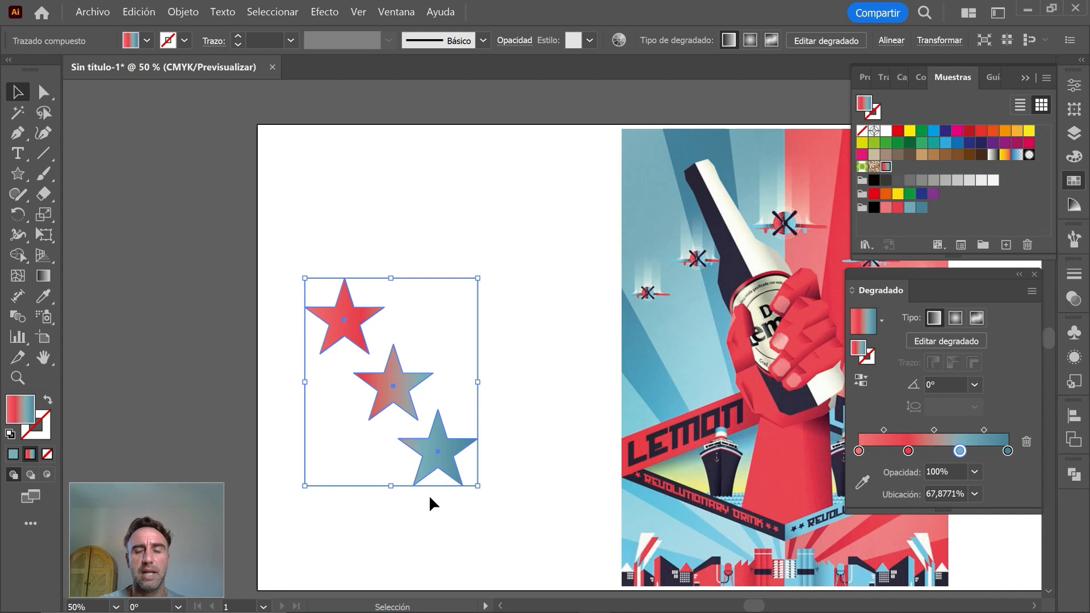
click(48, 277)
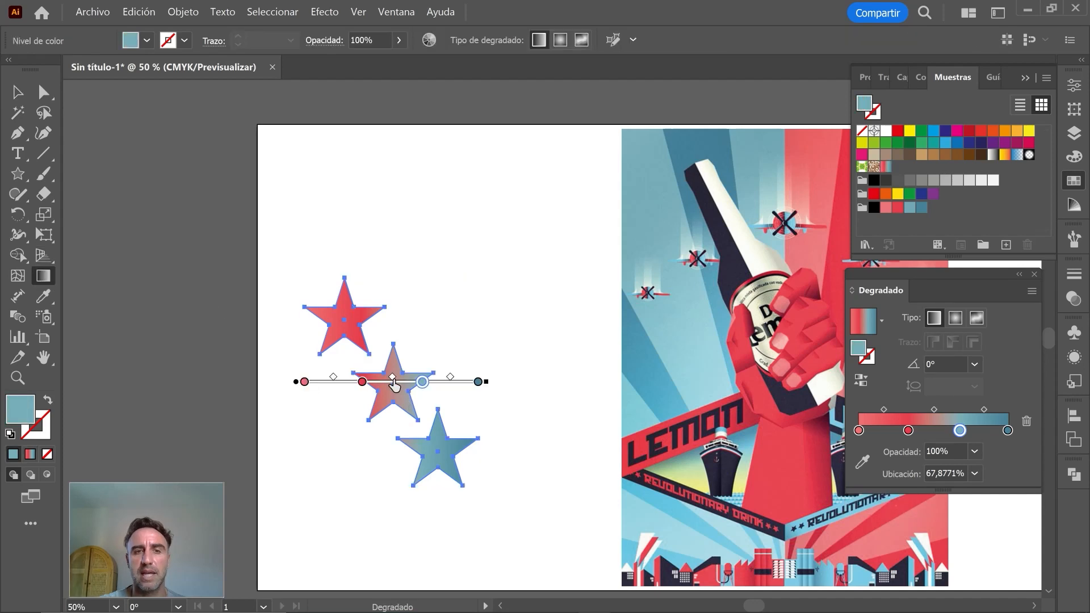
drag(341, 318, 461, 482)
mouse_move(476, 446)
mouse_down()
mouse_move(531, 312)
mouse_move(507, 368)
mouse_move(365, 511)
mouse_move(313, 503)
mouse_move(436, 467)
mouse_move(388, 366)
mouse_move(439, 449)
mouse_move(409, 427)
mouse_move(467, 477)
mouse_move(504, 533)
mouse_up()
key(v)
click(526, 251)
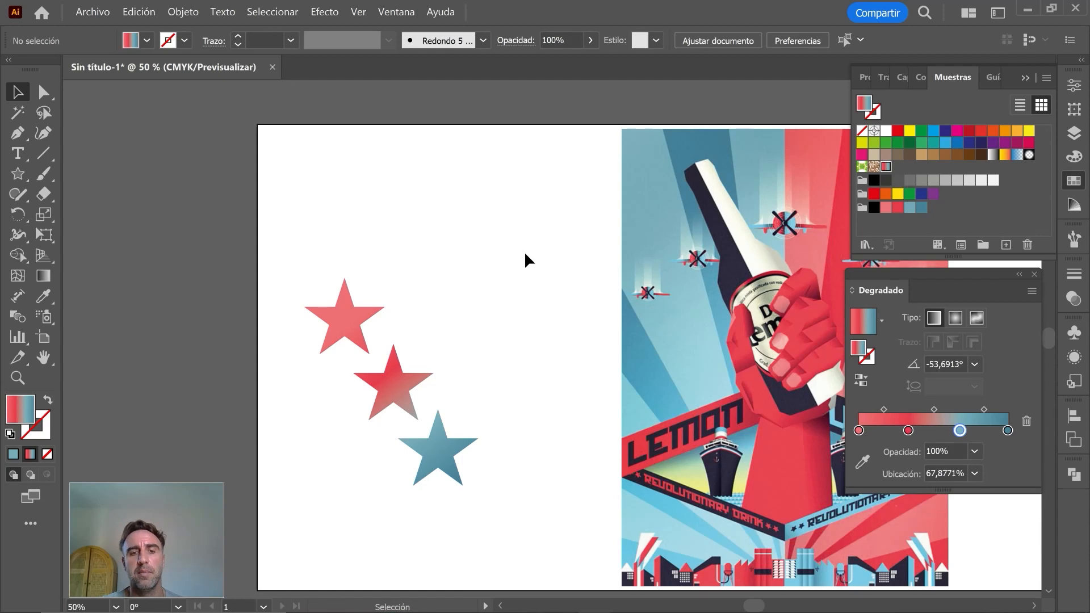
Draw a circle about 85 pt in diameter over the poster's upper-left corner and fill it white
scroll(298, 444, down, 1)
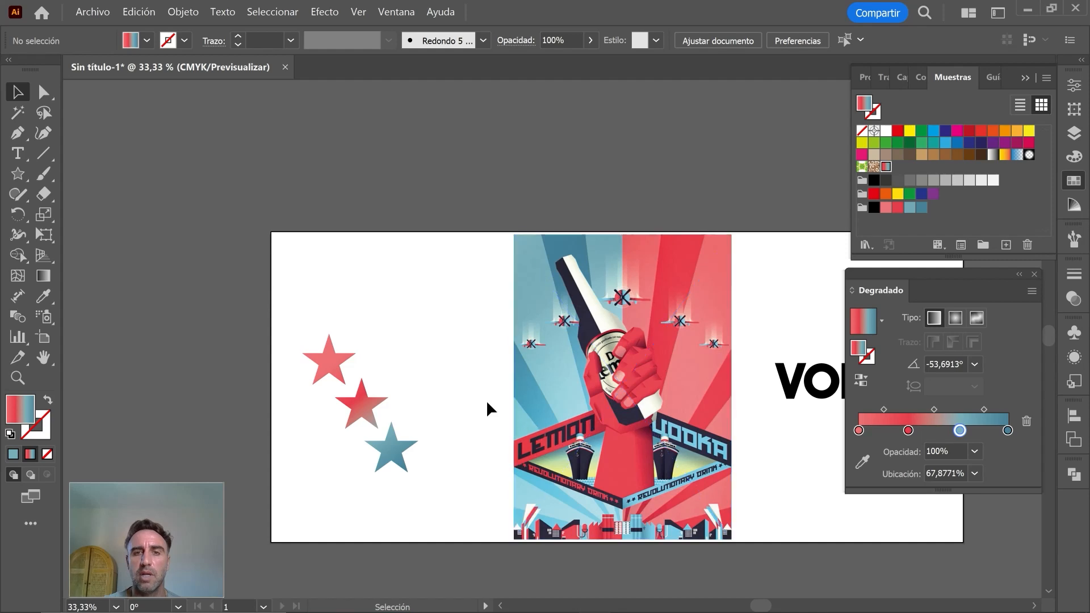
drag(487, 397, 328, 410)
click(405, 425)
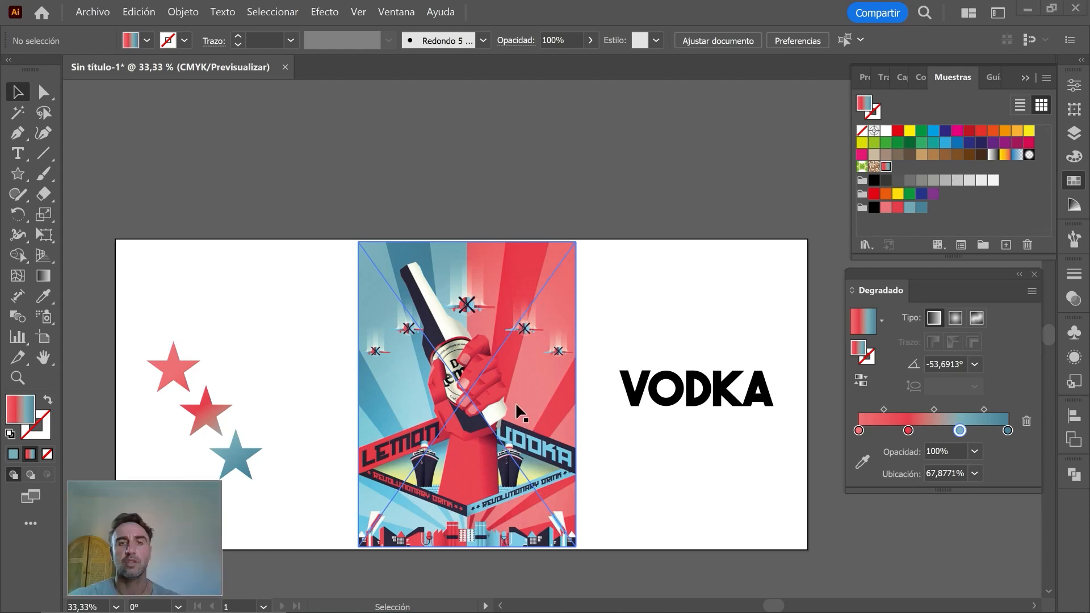
click(647, 298)
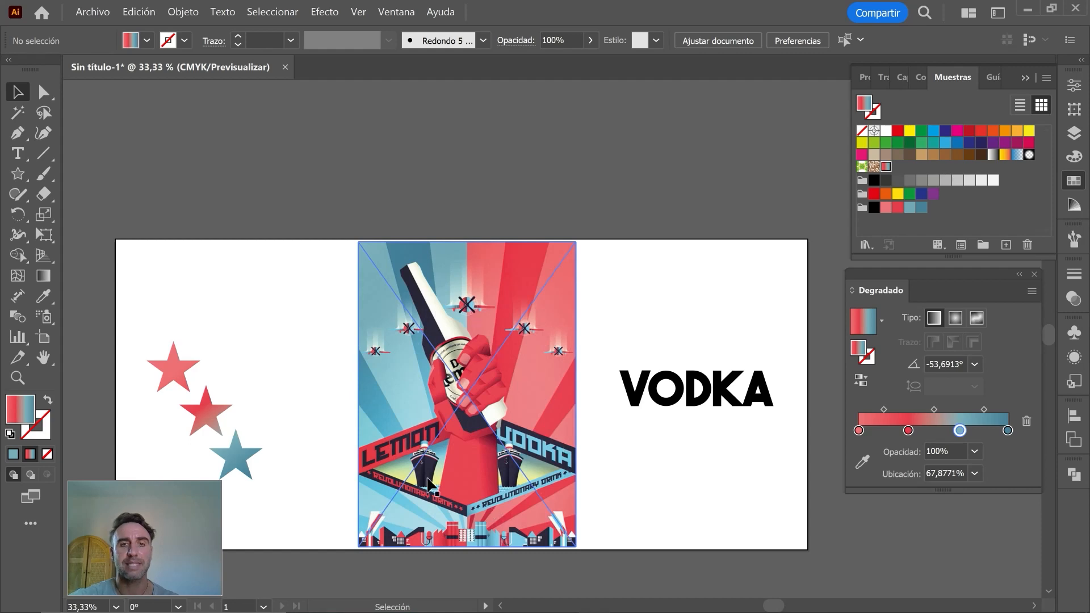
click(19, 176)
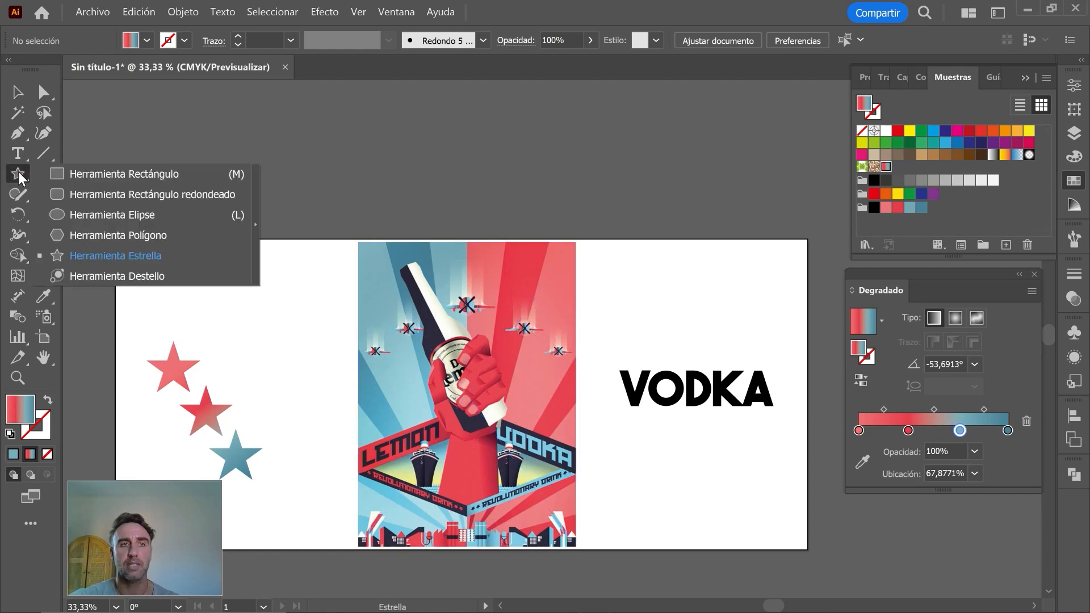
click(152, 216)
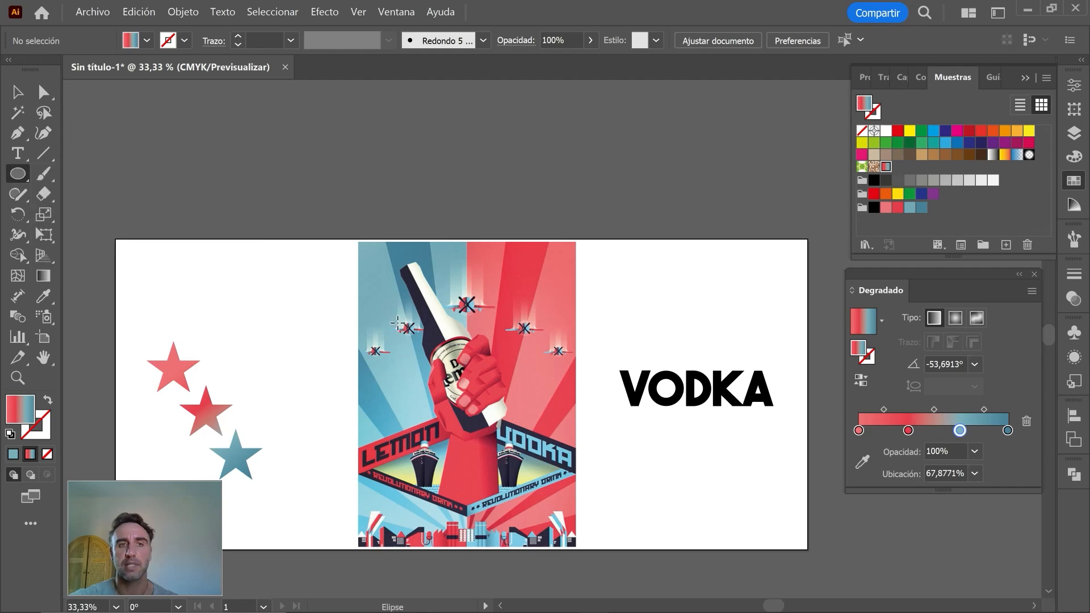
drag(382, 276, 413, 306)
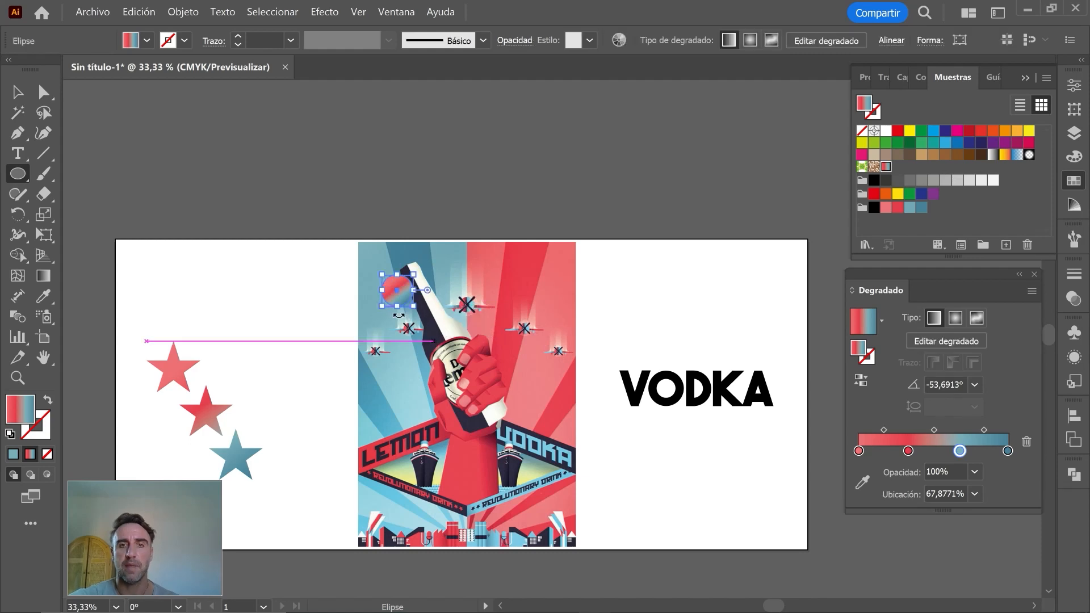
click(886, 131)
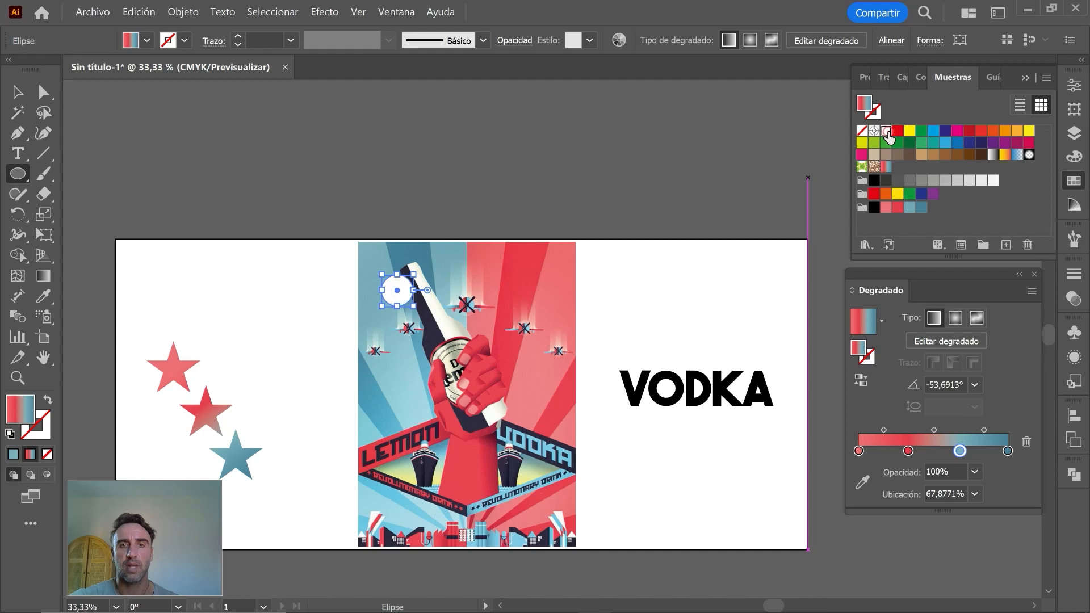
click(18, 92)
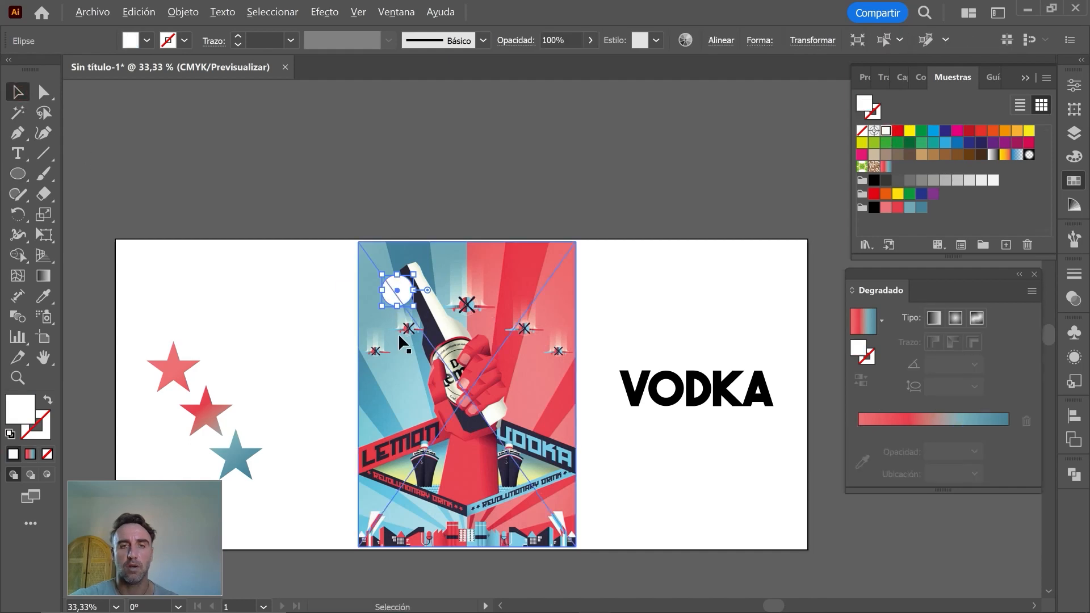
Duplicate the white circle horizontally to form an evenly spaced row of five across the poster
scroll(398, 331, up, 1)
drag(404, 263, 452, 254)
key(ctrl+d)
key(ctrl+d)
key(ctrl+d)
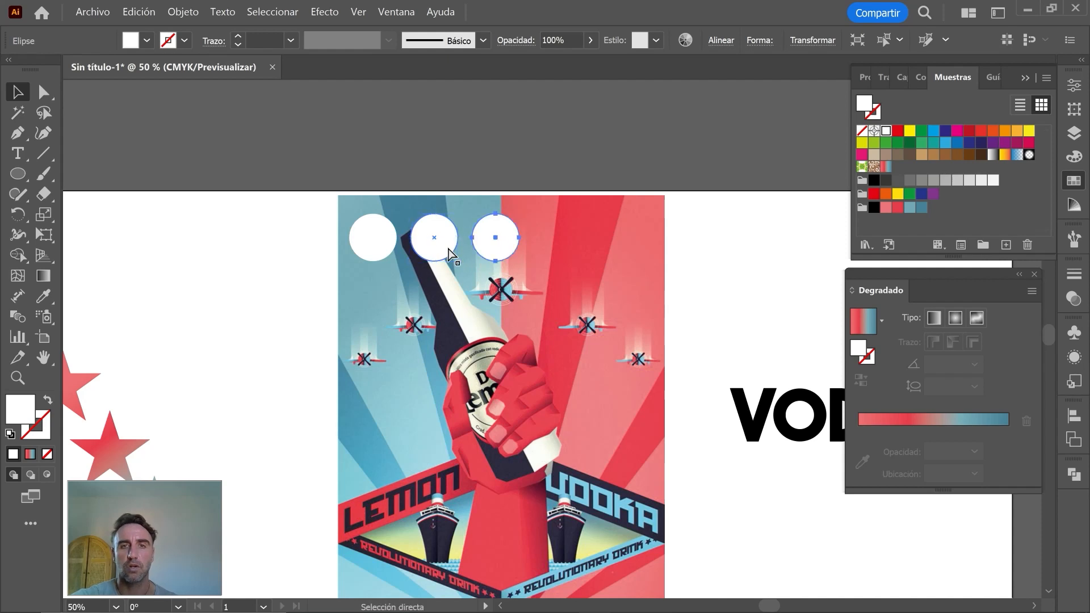
Select all five circles in the row and place a copy of the row directly below
click(376, 247)
shift+click(436, 249)
shift+click(498, 250)
shift+click(554, 249)
shift+click(615, 248)
drag(615, 244, 607, 311)
Repeat the row duplication downward until seven rows of circles cover the poster, and deselect everything
key(ctrl+d)
key(ctrl+d)
key(ctrl+d)
key(ctrl+d)
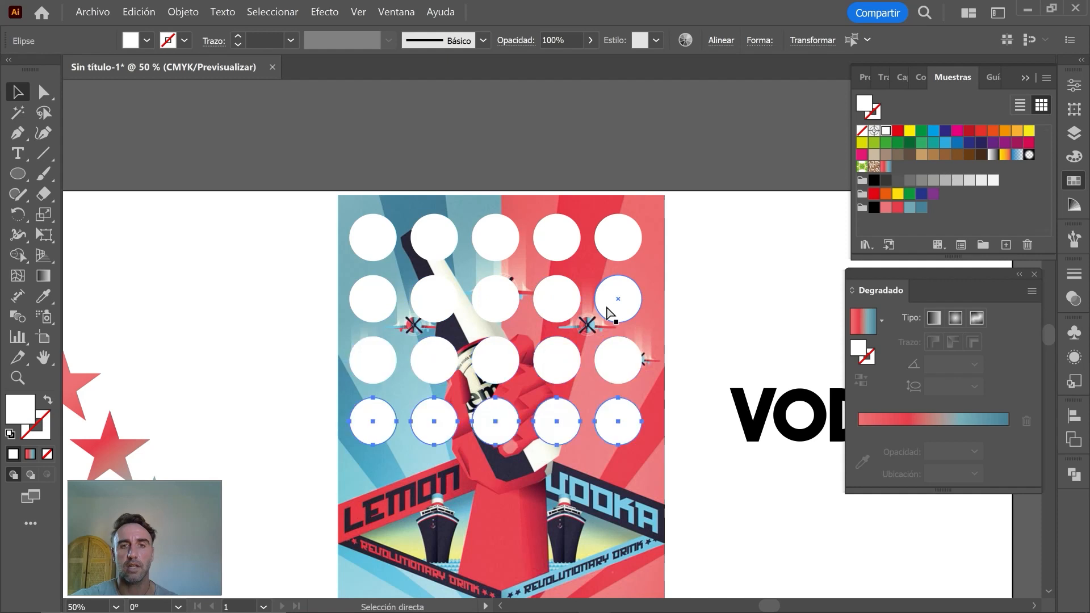
key(ctrl+shift+a)
scroll(608, 313, down, 3)
scroll(605, 304, down, 1)
key(ctrl+z)
key(ctrl+d)
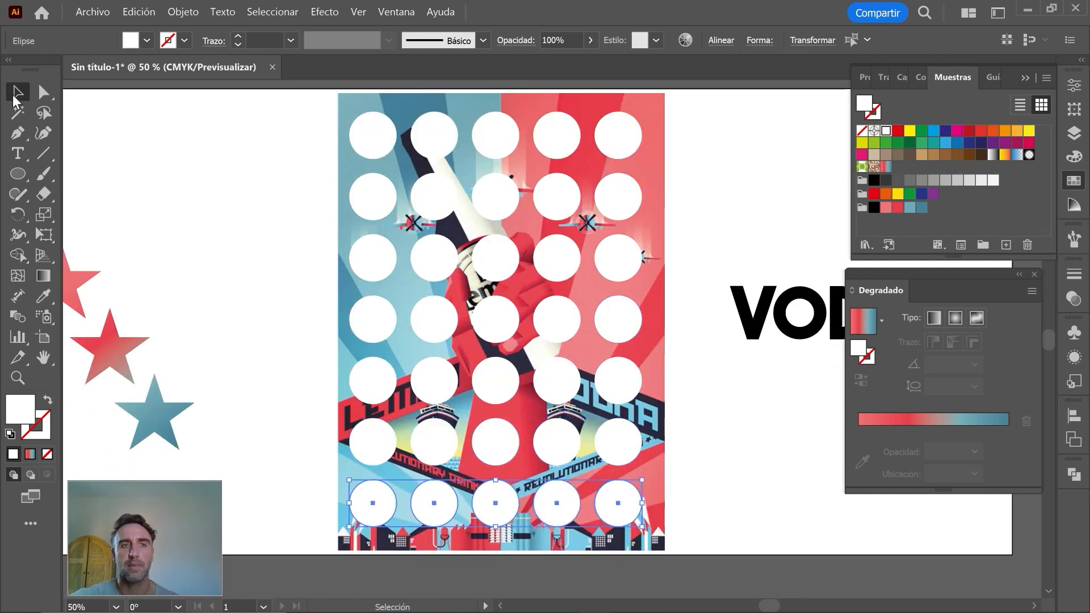
click(727, 215)
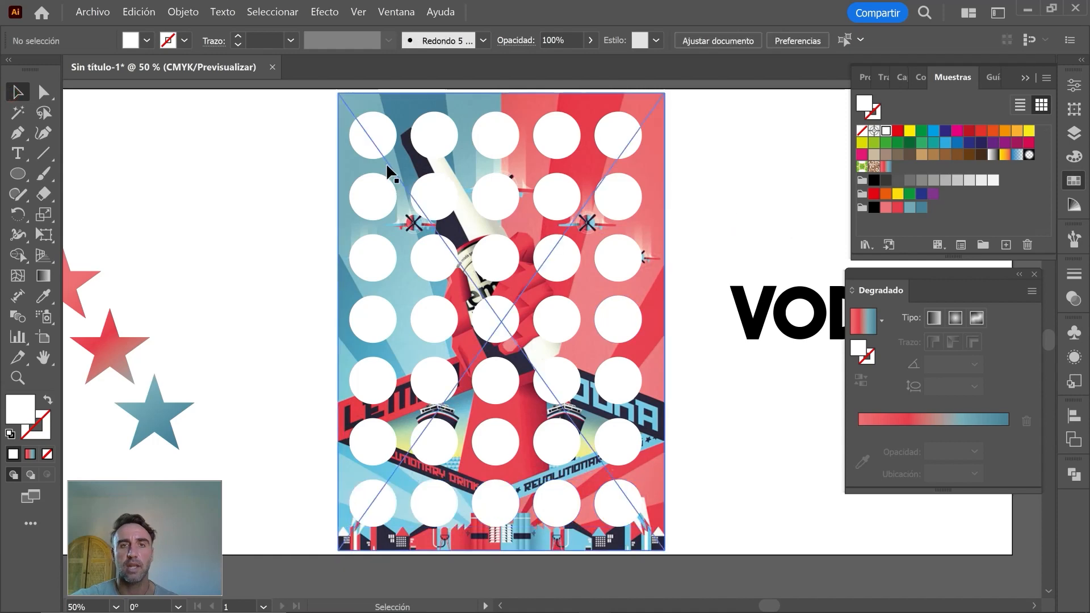
Try a clipping mask on the poster image using only the first circle of the top row as the mask shape
click(387, 140)
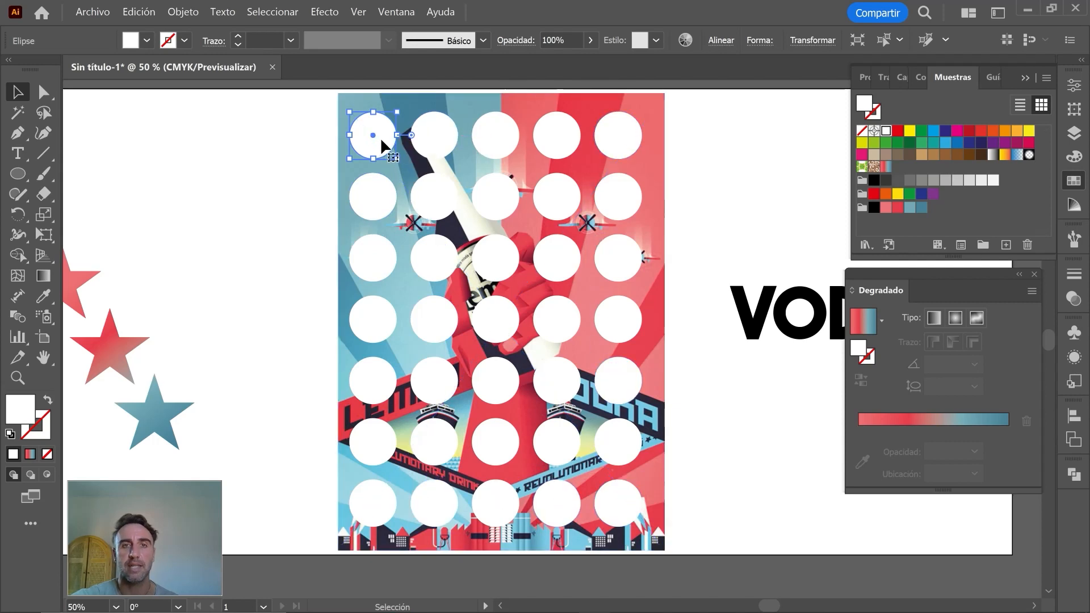
shift+click(415, 108)
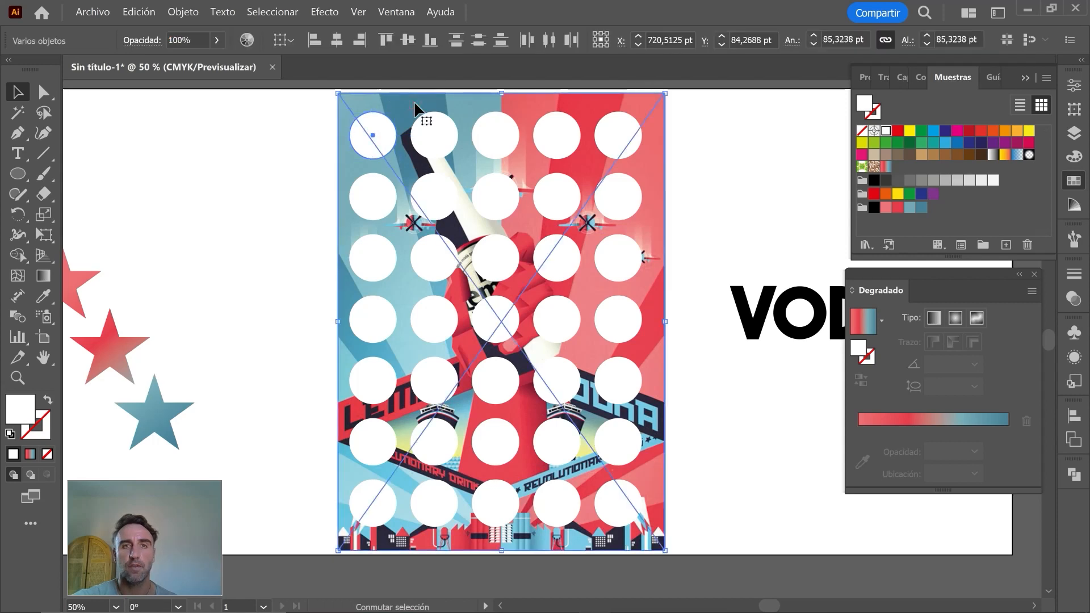
key(a)
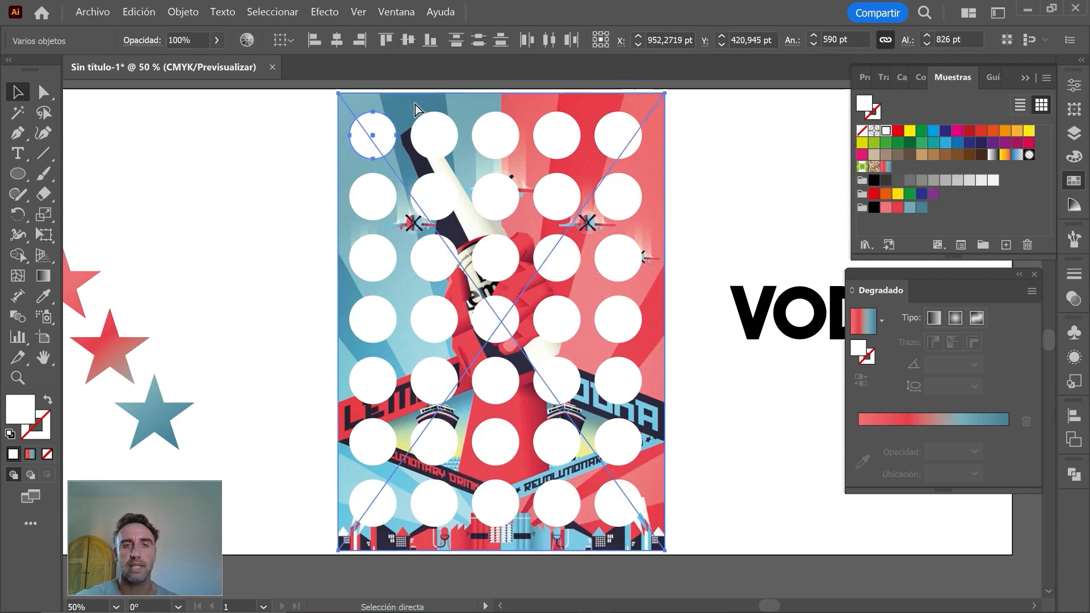
key(ctrl+7)
key(v)
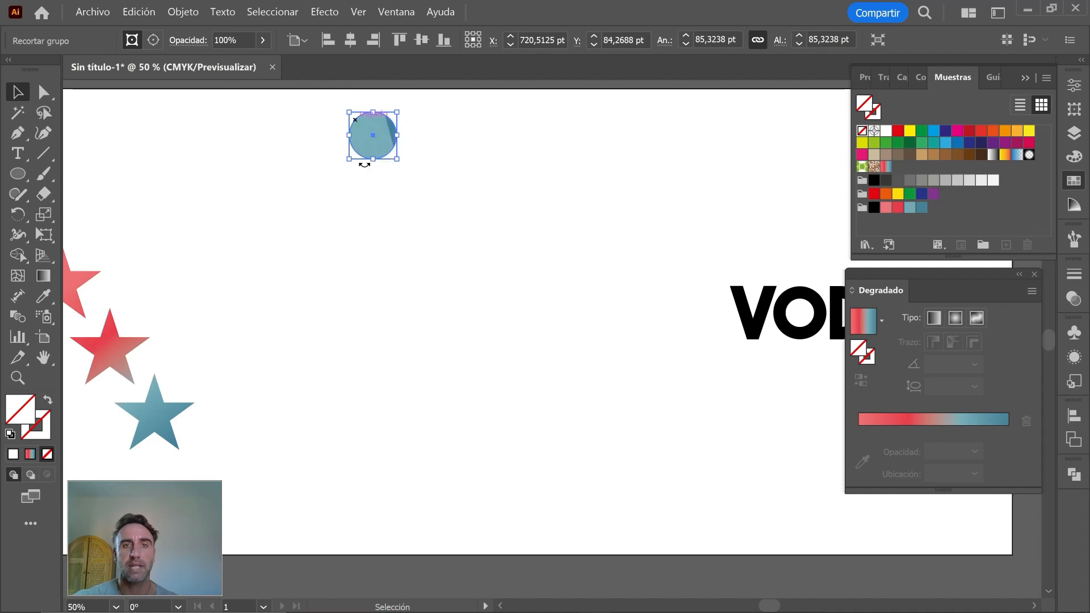
Release the single-circle clipping mask, fill the circle white again and deselect everything
right_click(378, 124)
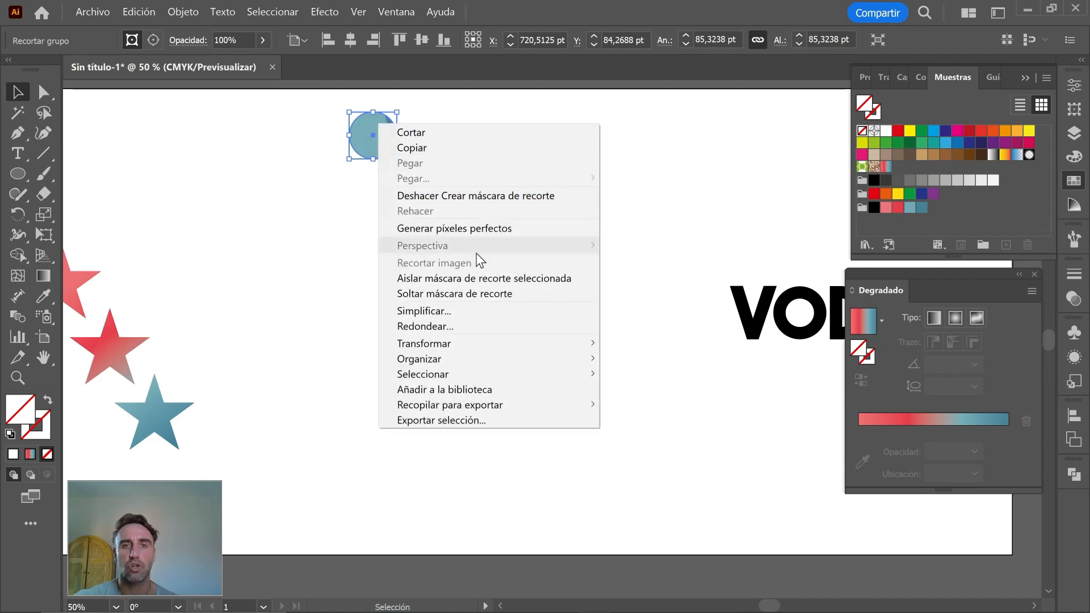
click(468, 292)
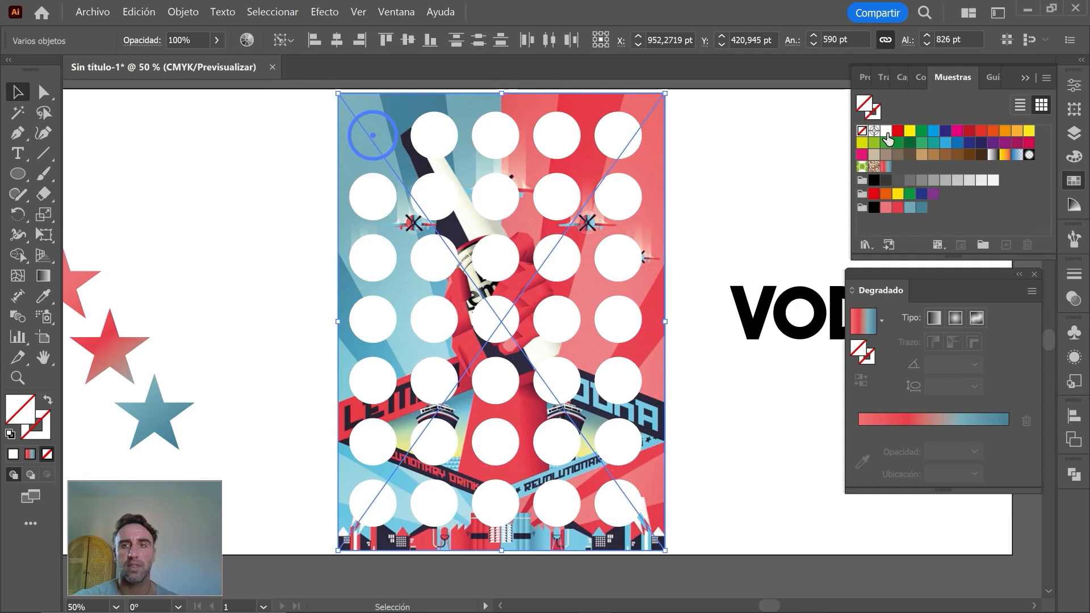
click(886, 131)
click(732, 195)
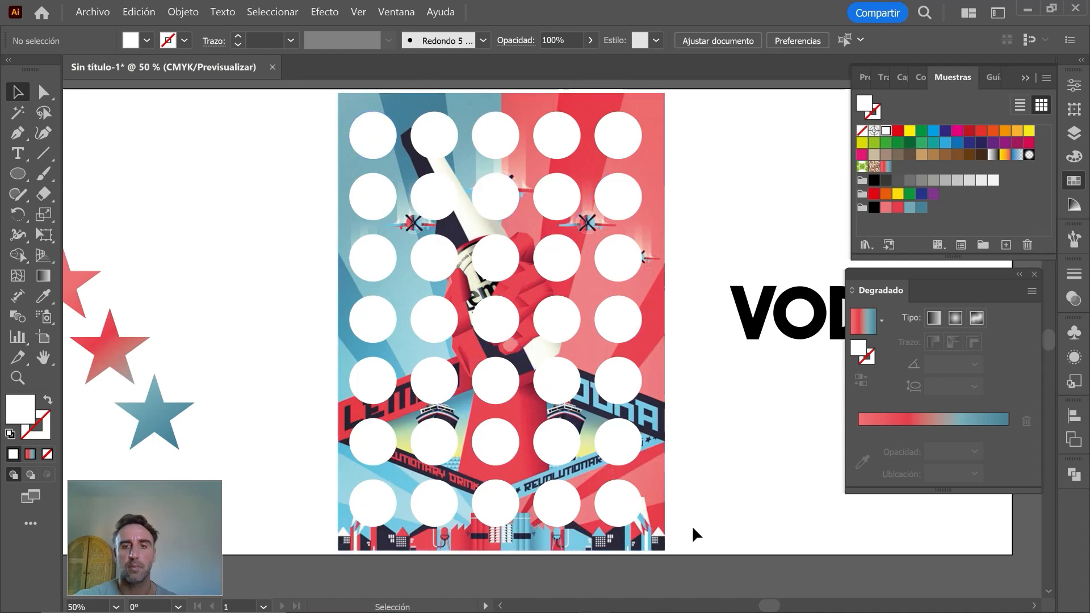
Select all the white circles without the poster and combine them into a compound path
click(367, 133)
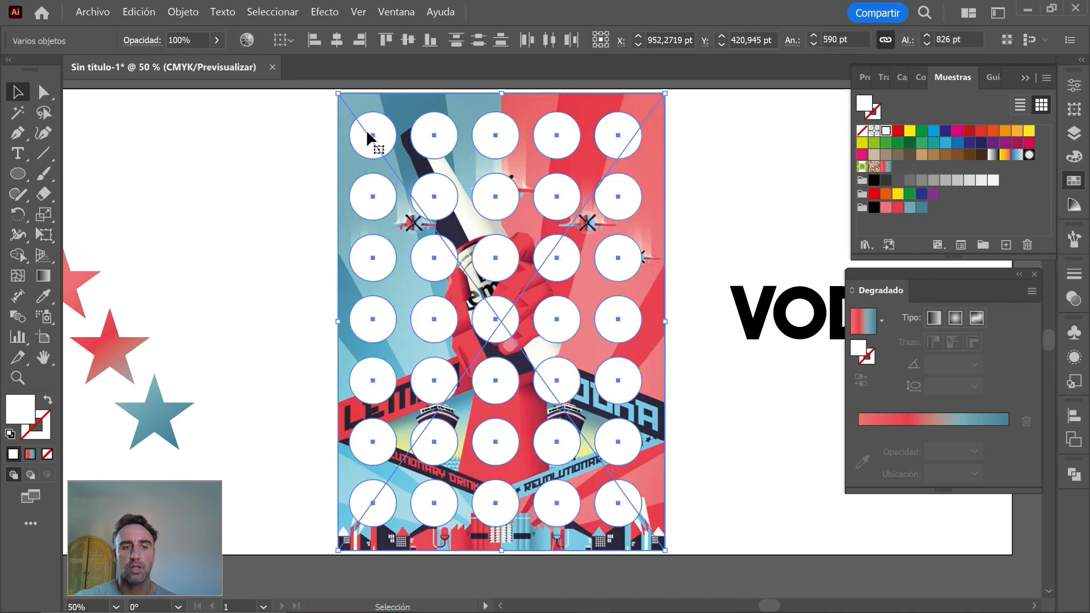
shift+click(596, 106)
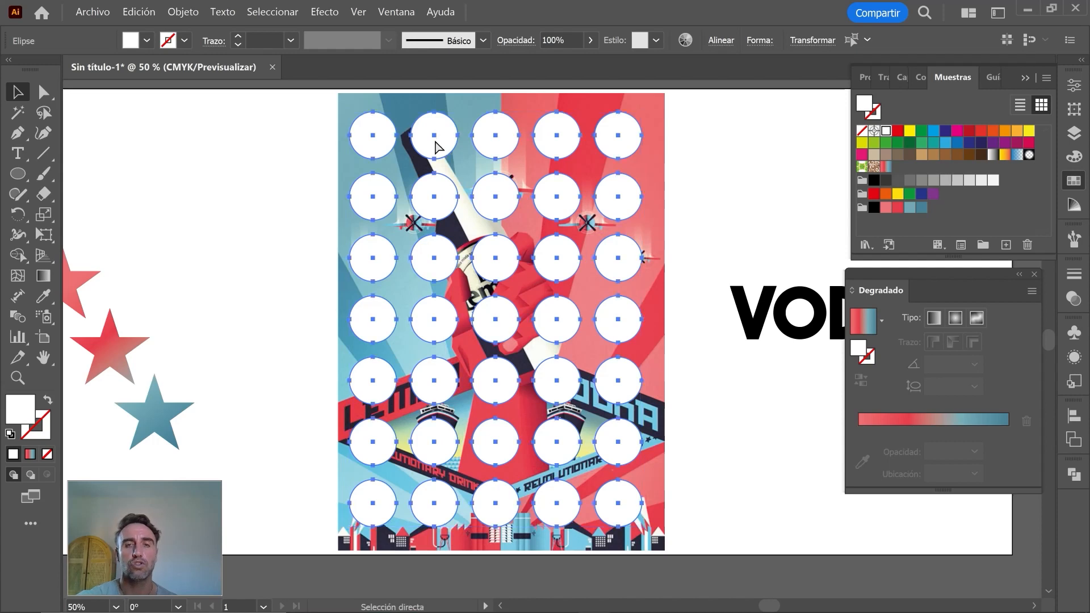
key(ctrl+8)
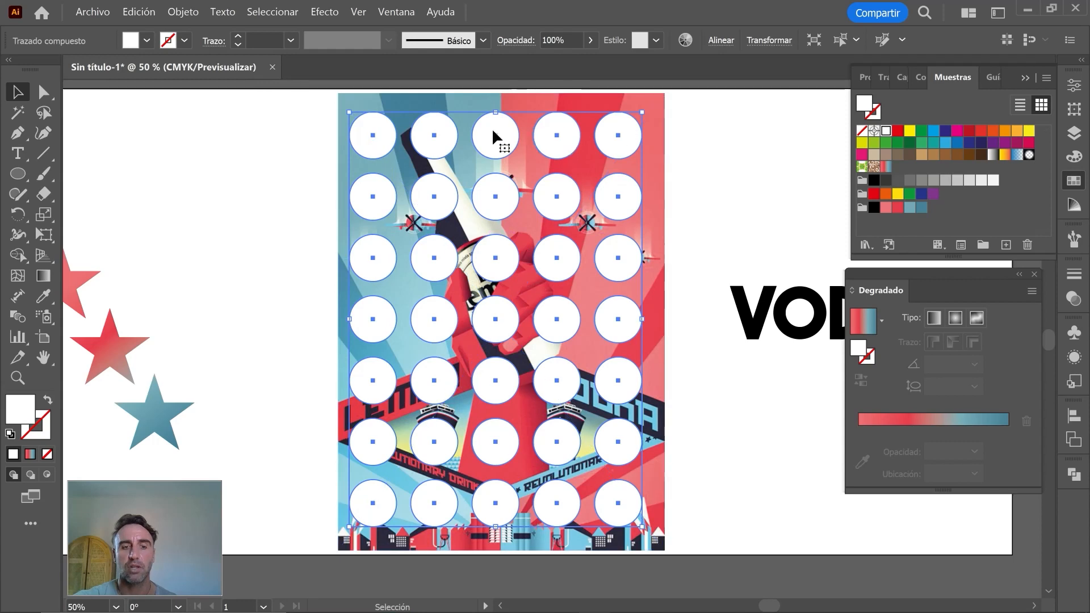
Add the poster image to the selection, mask it with the circles' compound path, and deselect everything
shift+click(647, 98)
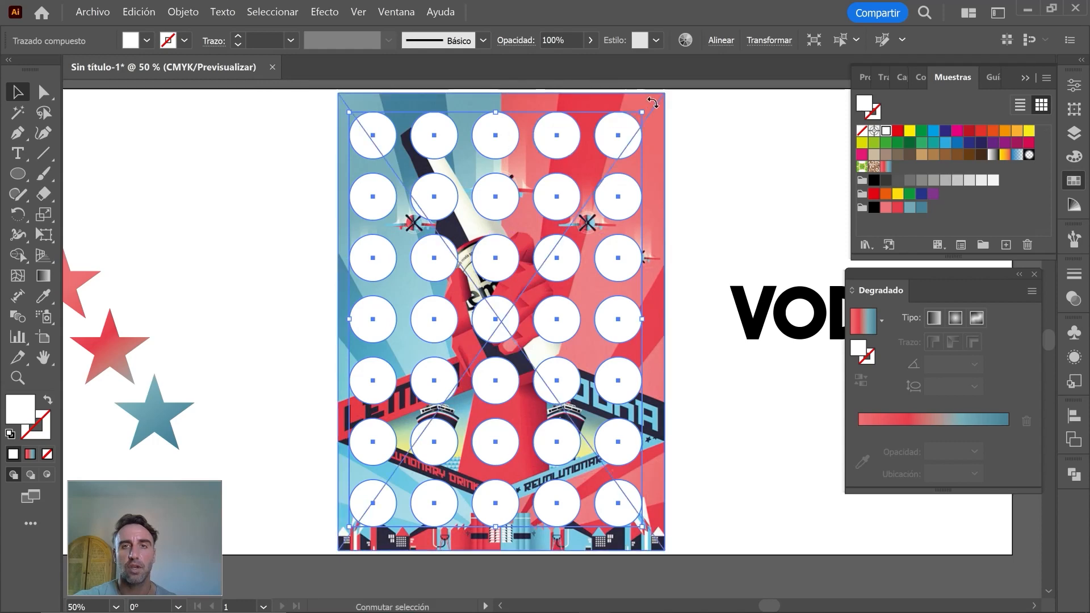
shift+click(645, 95)
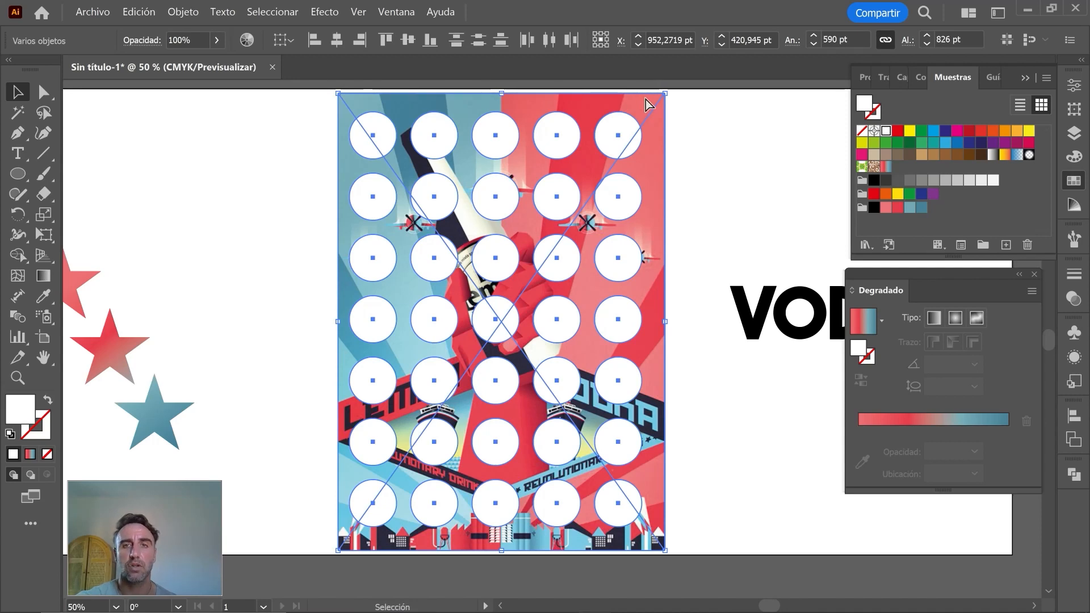
key(ctrl+7)
click(708, 451)
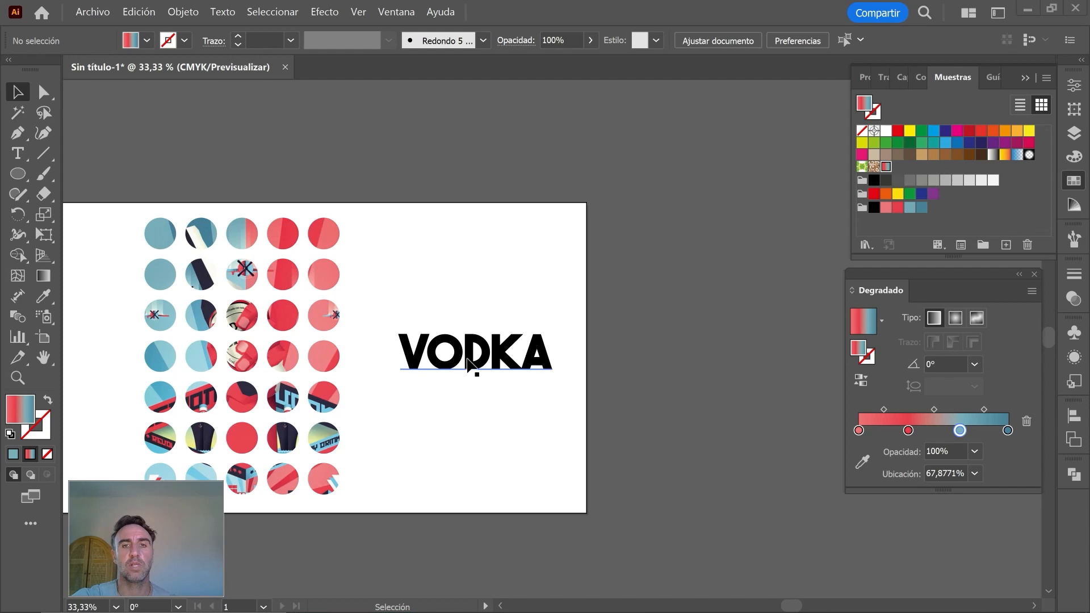
Try deleting a character inside the VODKA text, undo the deletion and leave text editing
scroll(469, 363, up, 2)
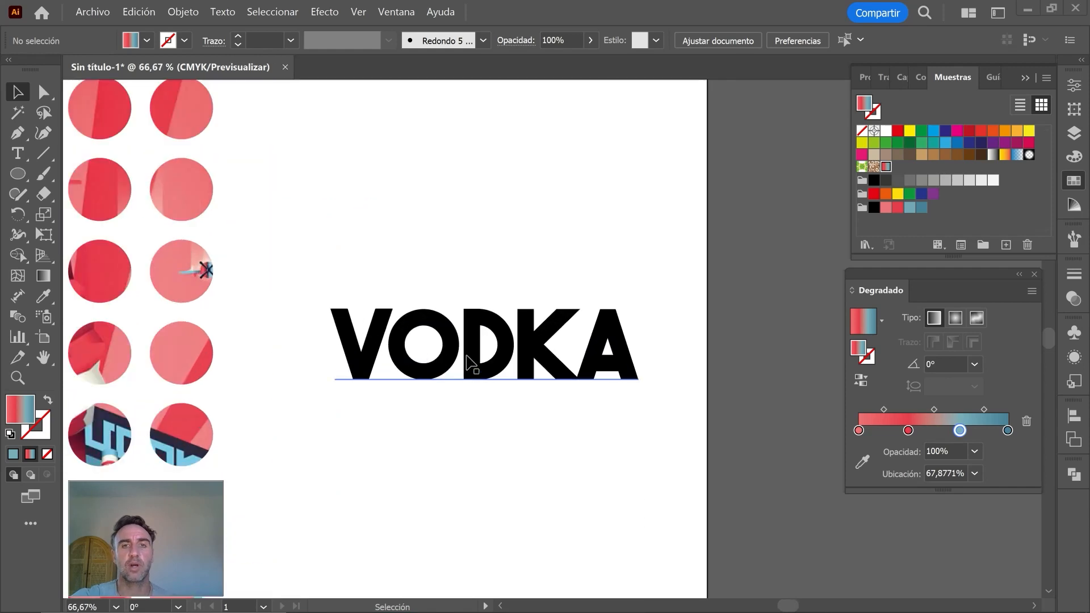
click(487, 377)
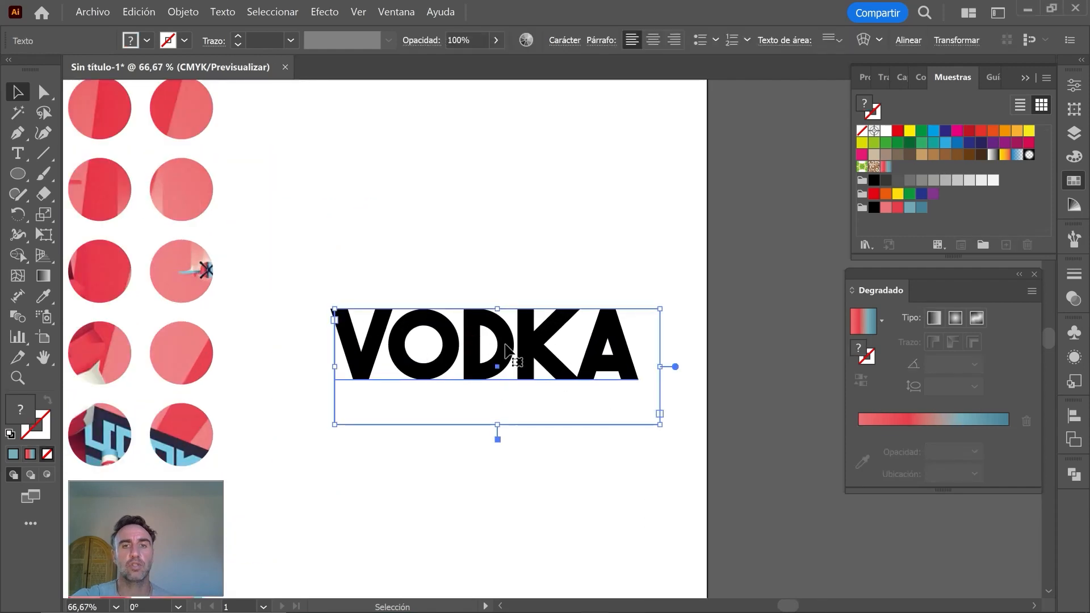
key(t)
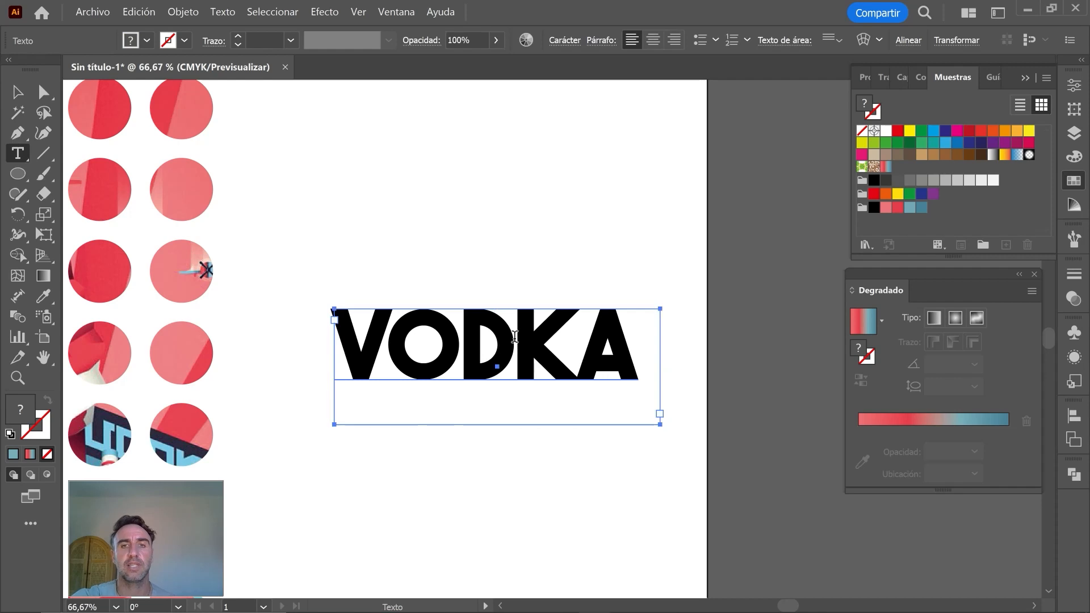
click(513, 336)
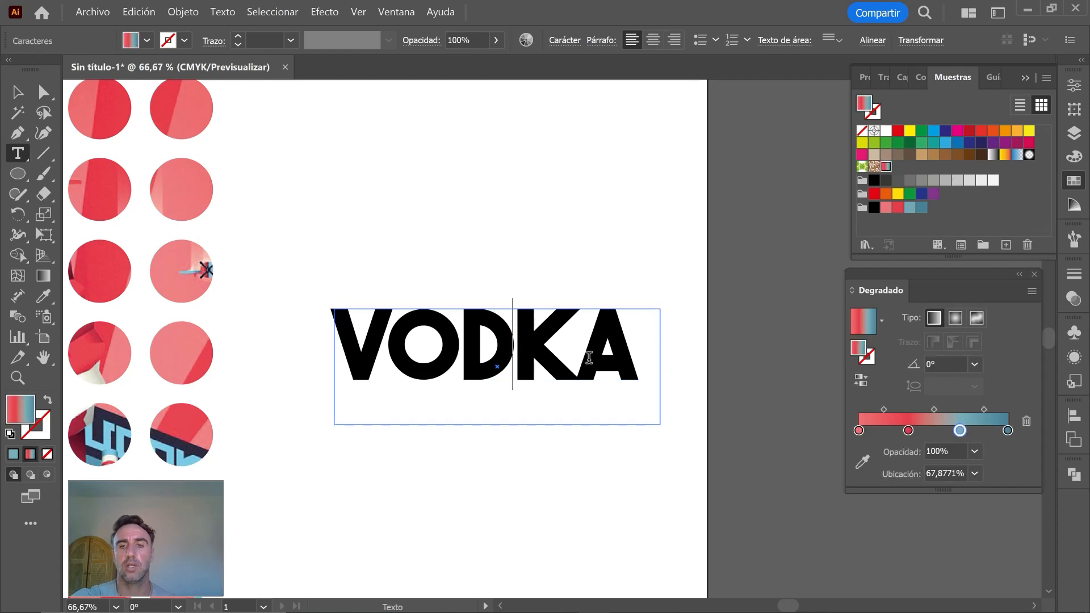
key(BackSpace)
key(ctrl+z)
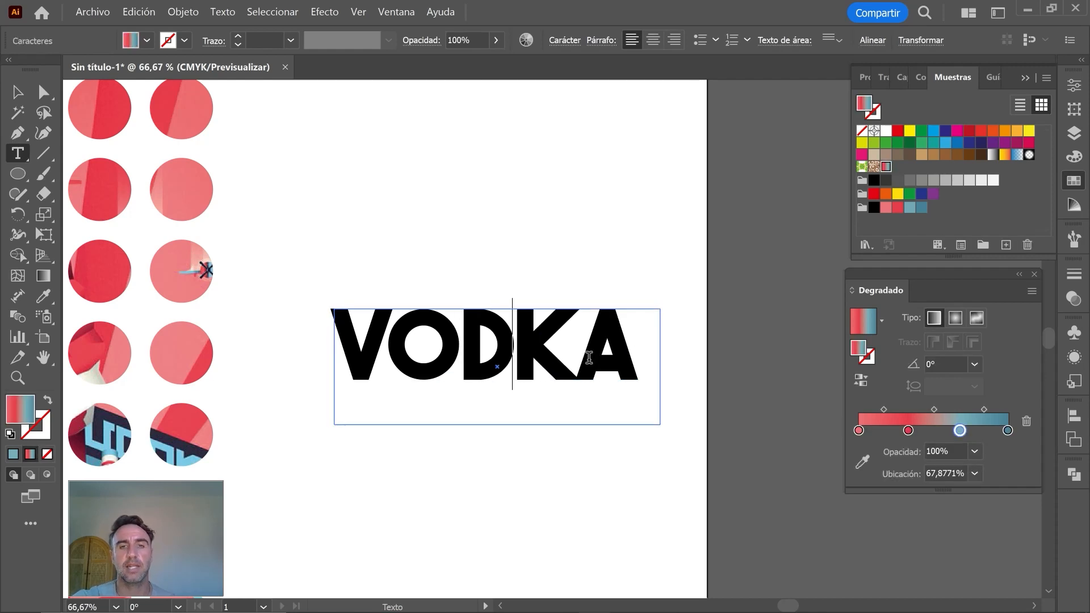
click(24, 94)
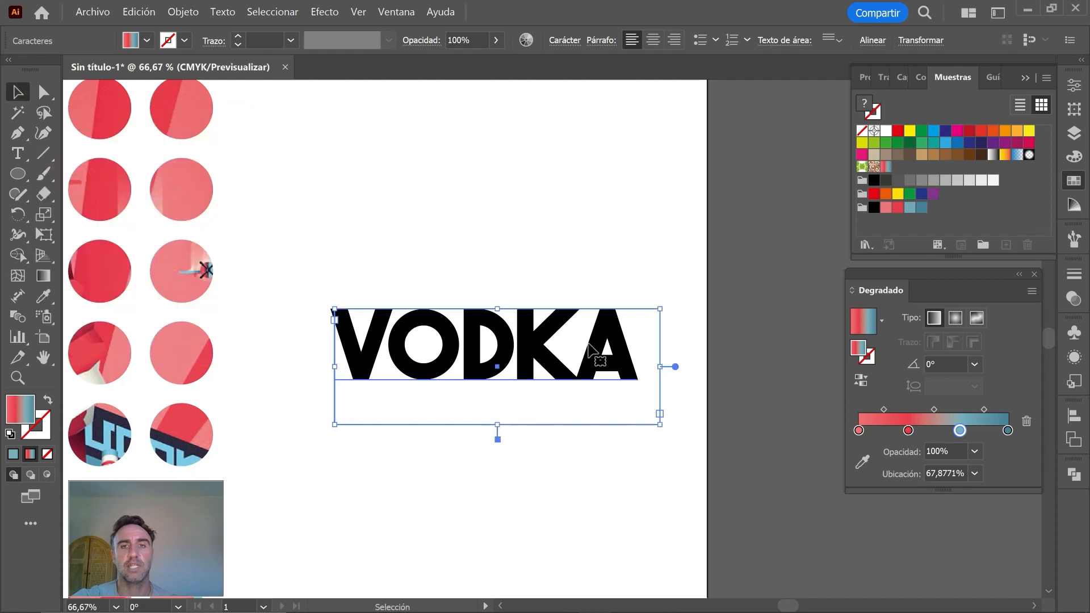
Select only the letter A of the VODKA text, try the yellow-orange gradient on it, and fill it magenta
key(t)
click(615, 354)
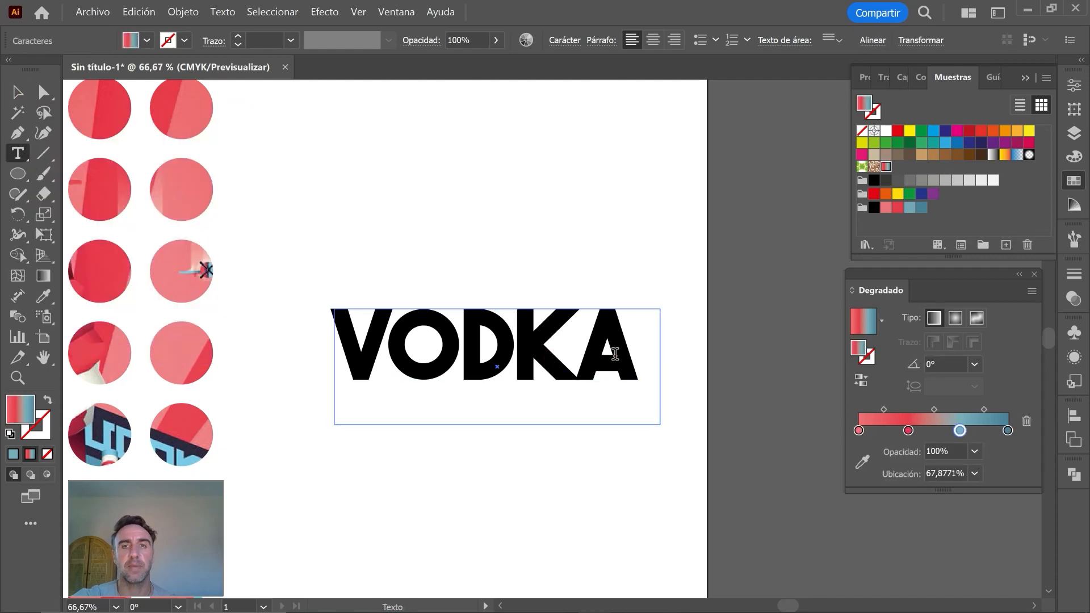
key(shift+Right)
click(1005, 154)
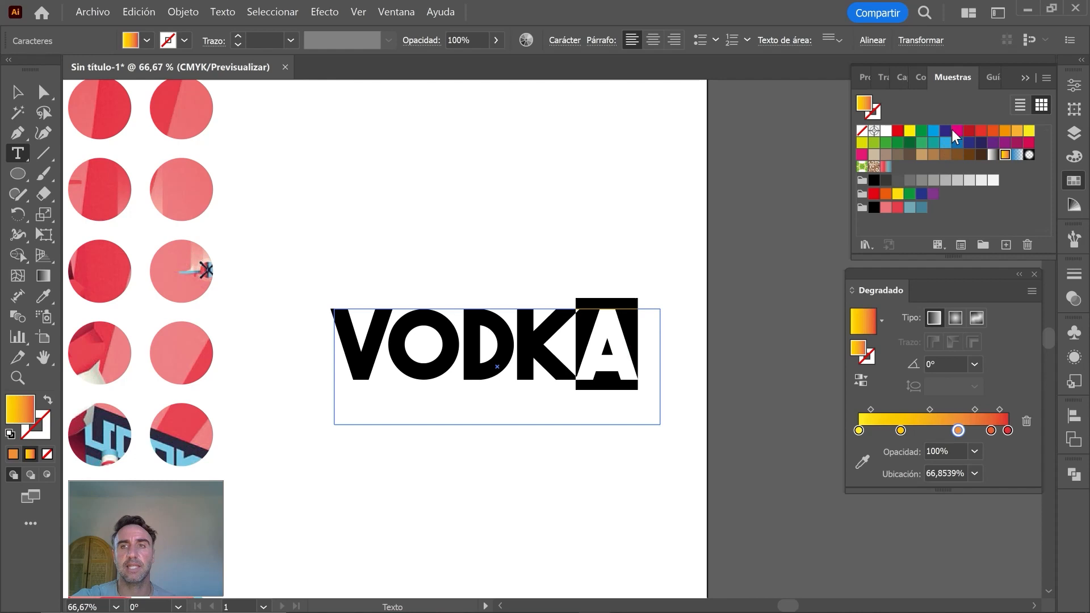
click(958, 132)
Select only the letter K of the VODKA text and fill it with cyan
click(558, 354)
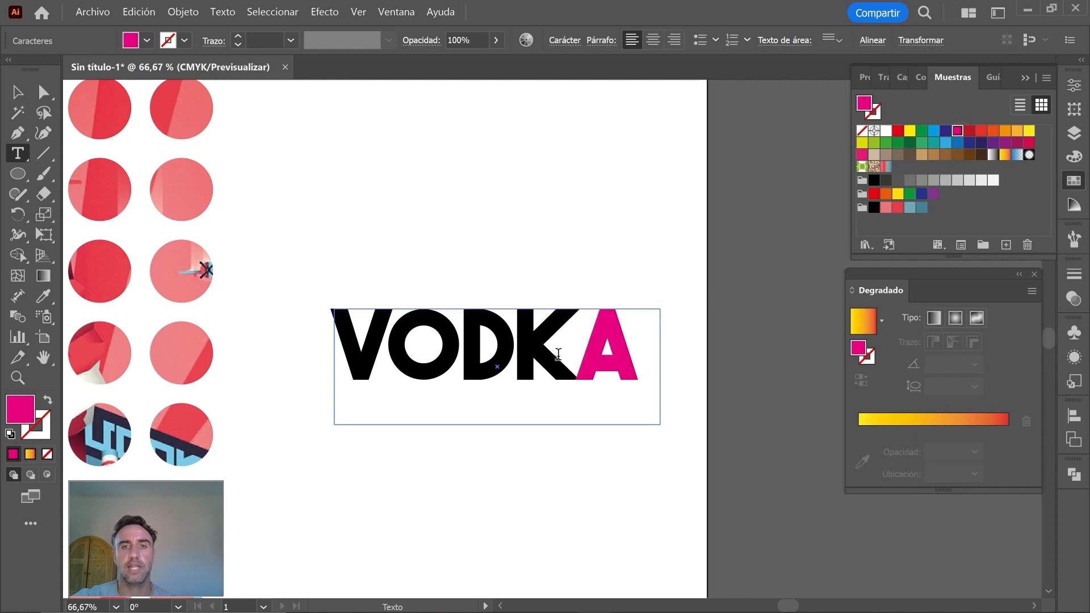
key(shift+Left)
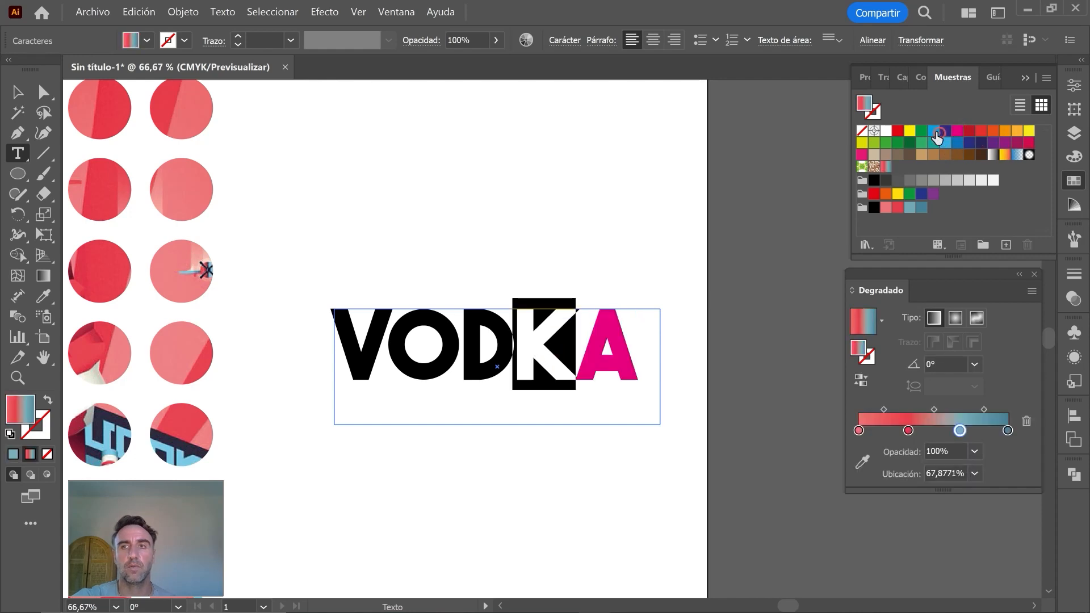
click(935, 132)
click(562, 355)
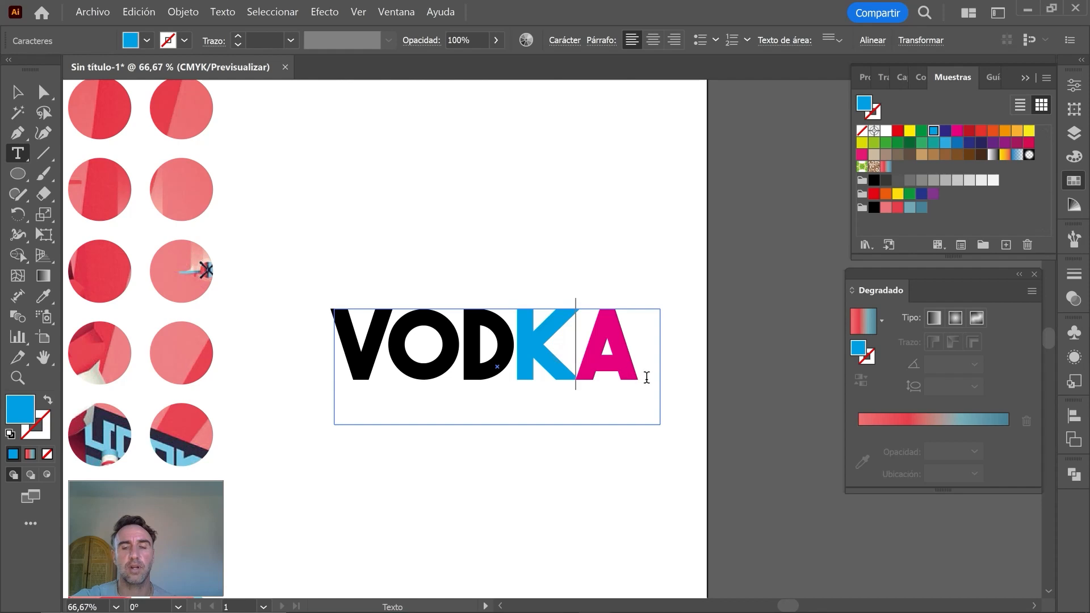
Apply the Nueva muestra de degradado 1 swatch to all the letters of VODKA and leave text editing
drag(645, 378, 284, 343)
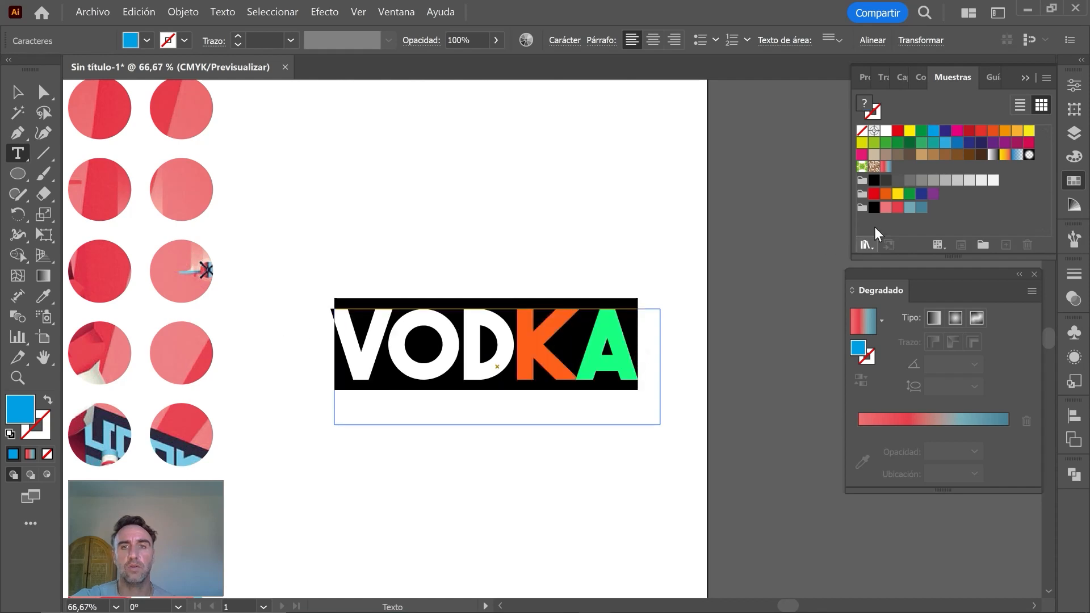
click(886, 166)
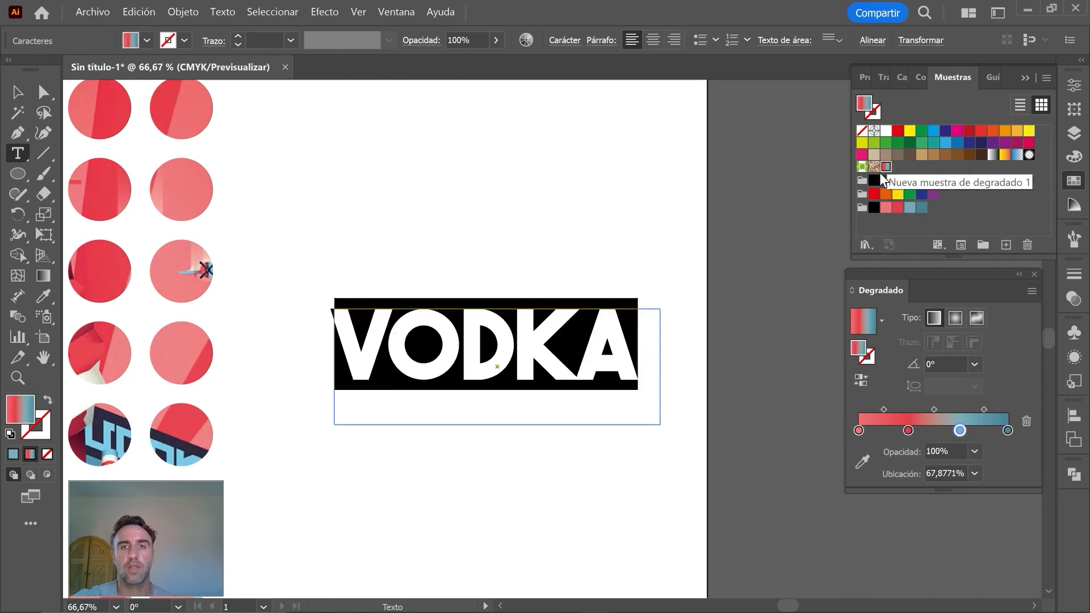
click(560, 364)
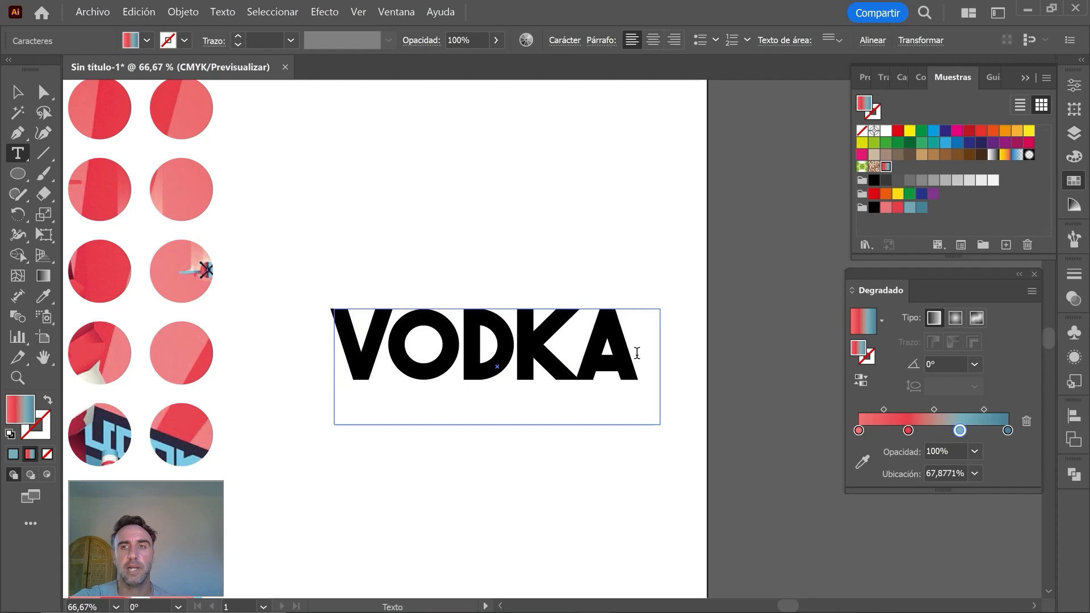
drag(637, 353, 387, 345)
click(17, 94)
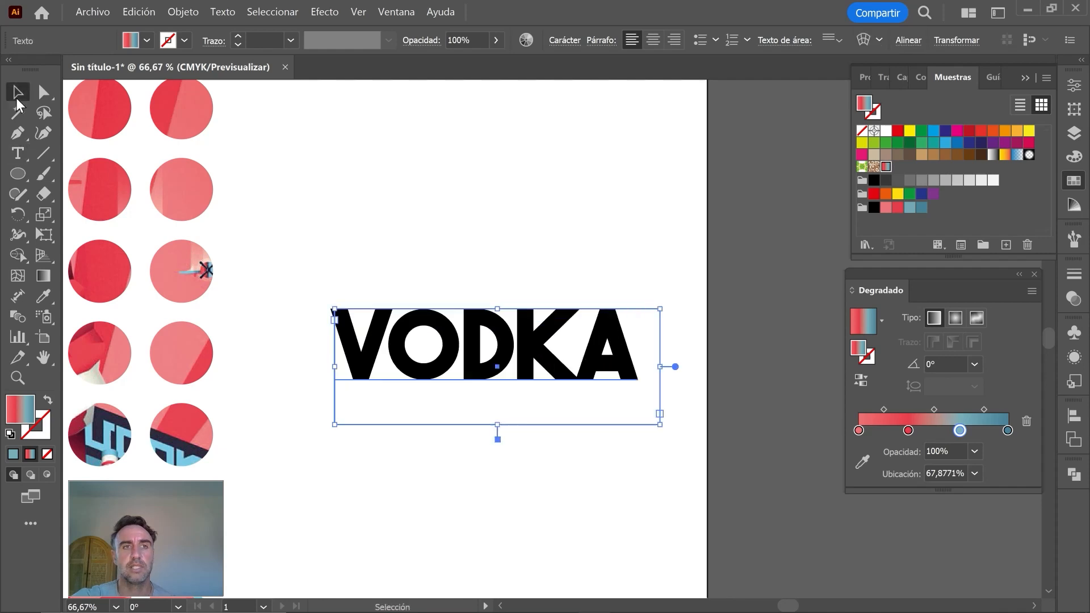
Try filling the whole VODKA text object with cyan, the red-to-blue gradient and the yellow-orange gradient
click(406, 452)
click(452, 370)
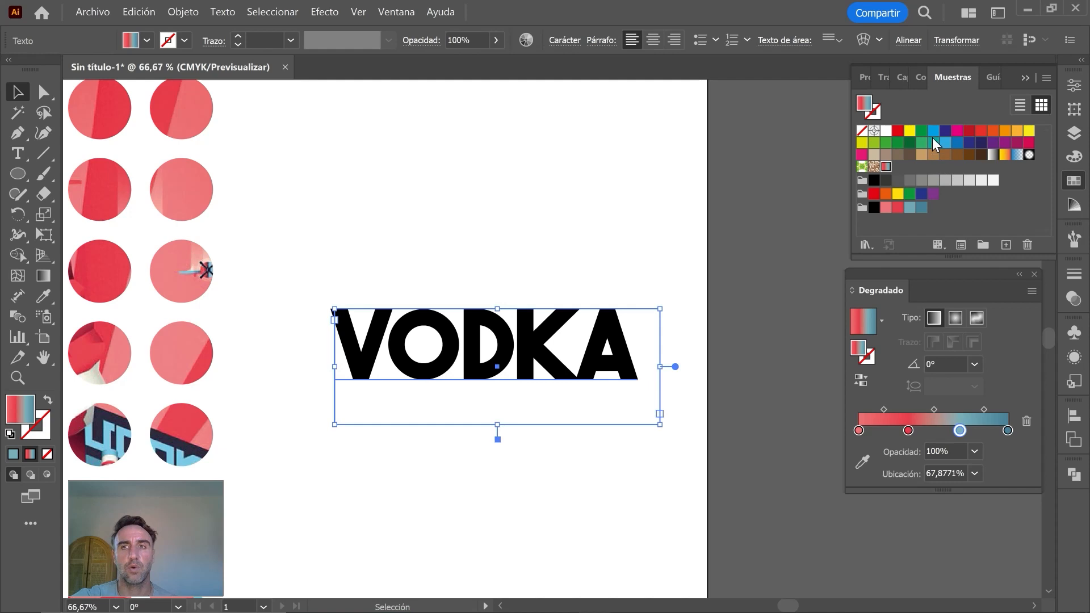
click(933, 130)
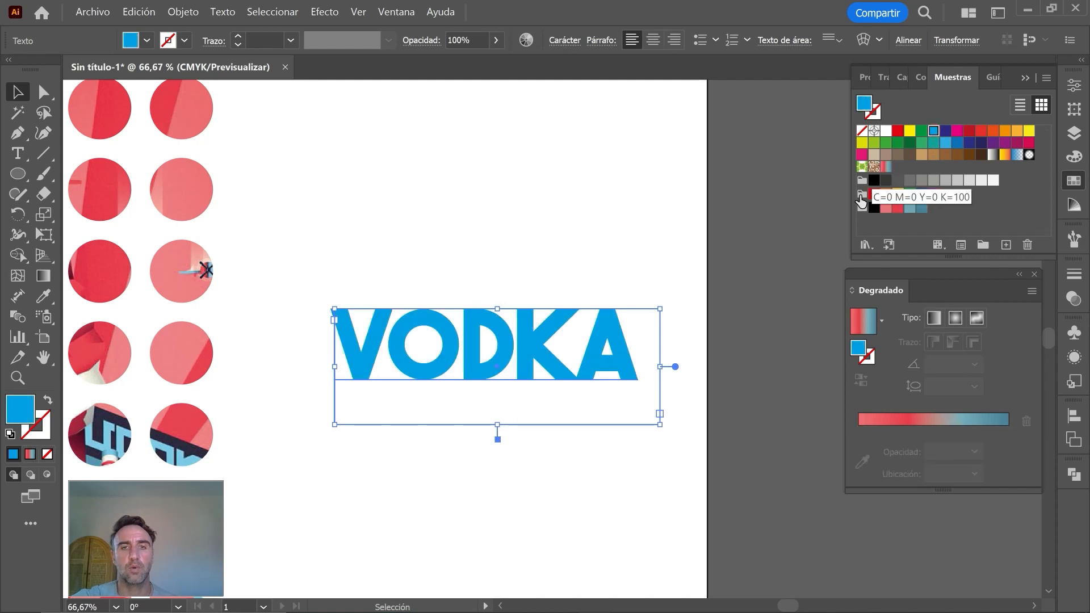
click(887, 167)
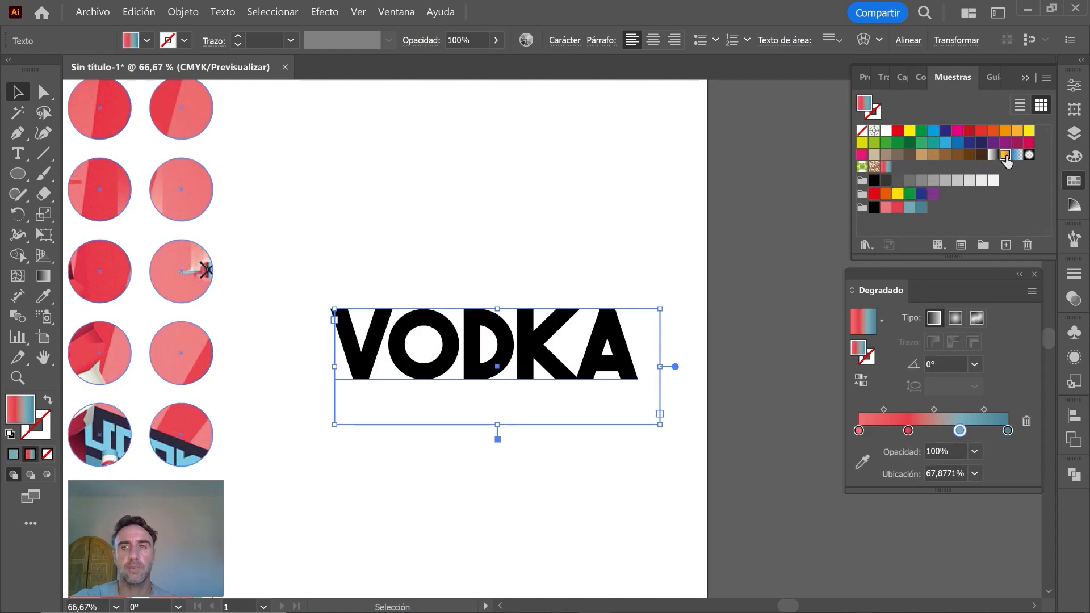
click(1005, 155)
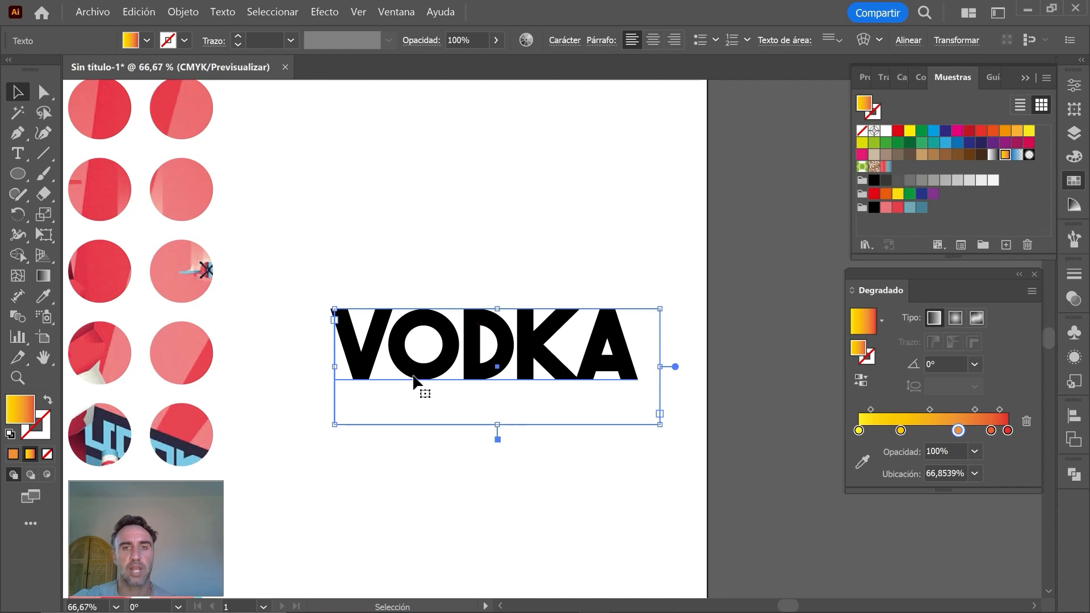
Expand the VODKA text object into editable vector shapes
click(192, 14)
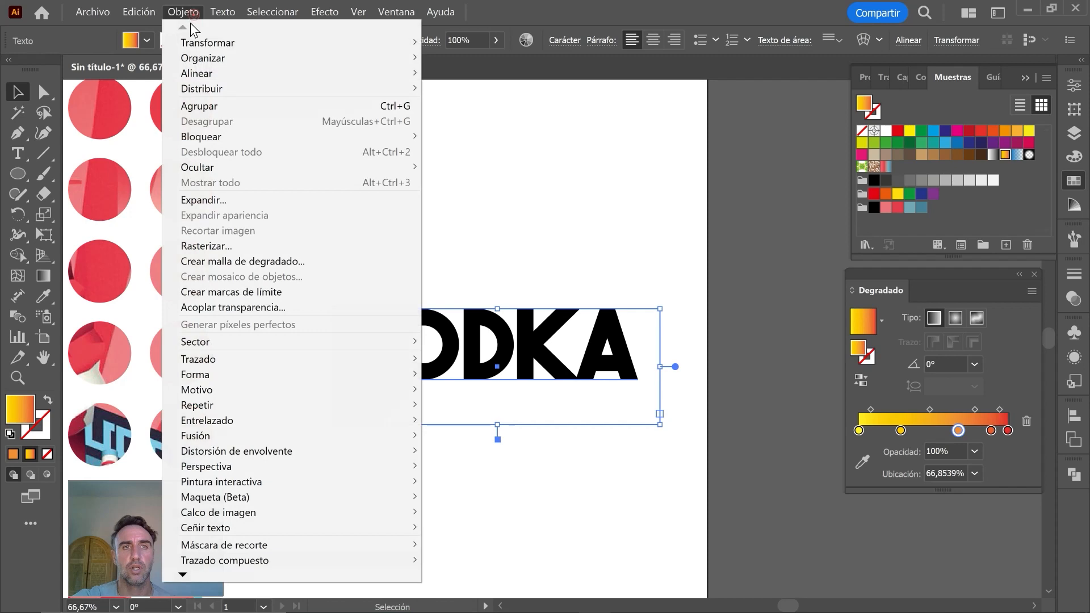
click(196, 202)
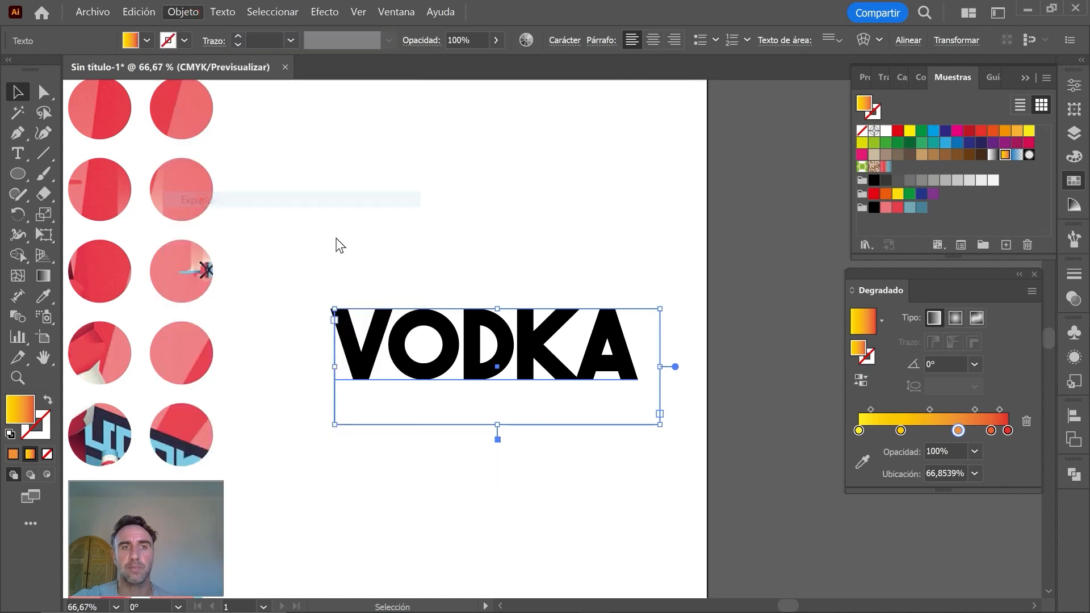
click(293, 408)
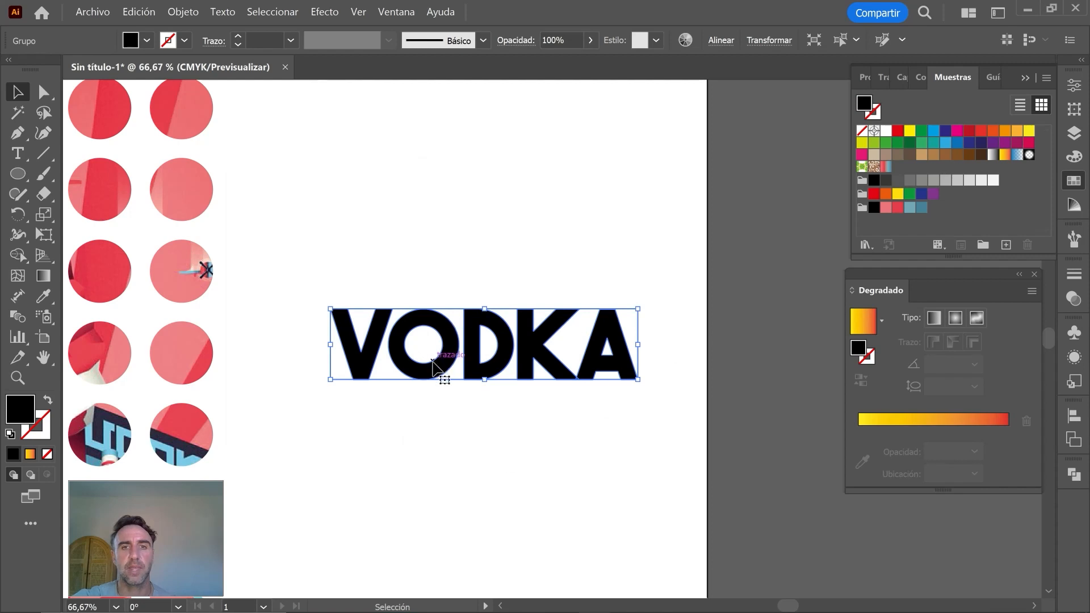
Isolate the expanded VODKA group and select the letters V, O, D, K and A one by one to check their object type
double_click(370, 359)
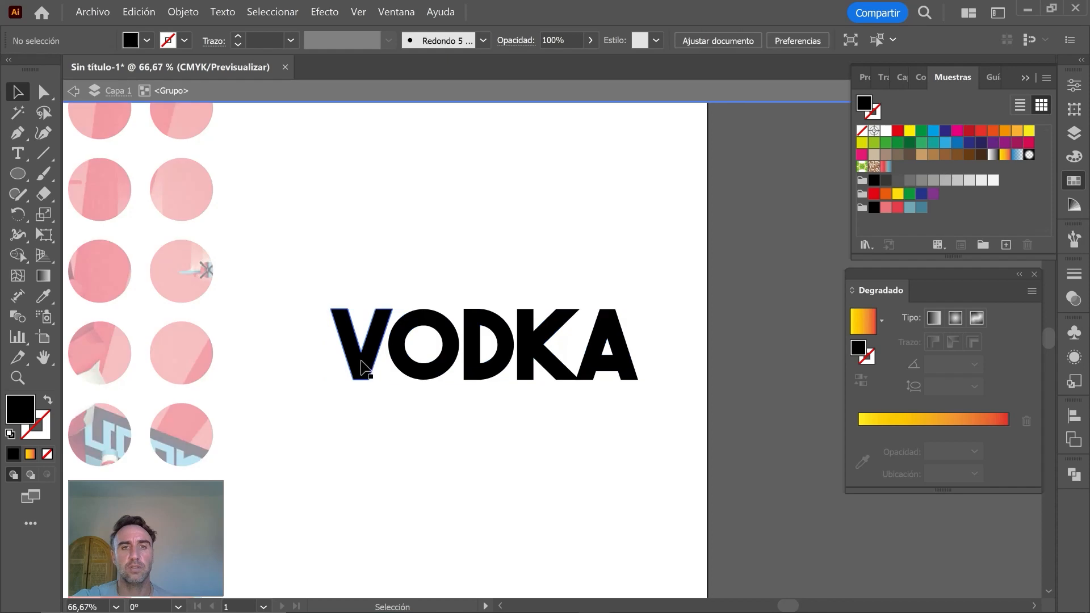
click(364, 375)
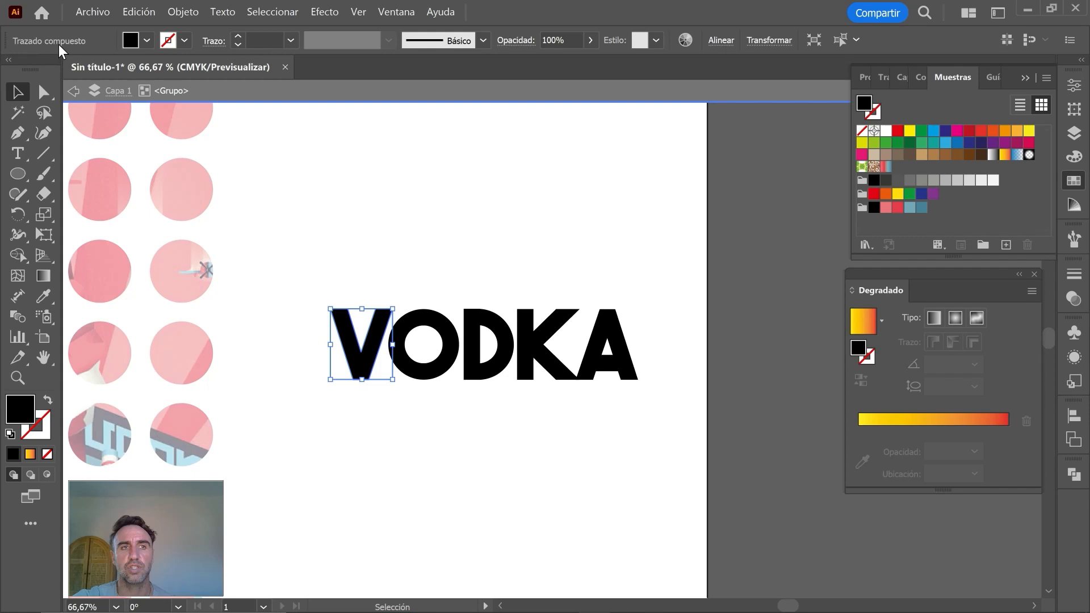
click(443, 367)
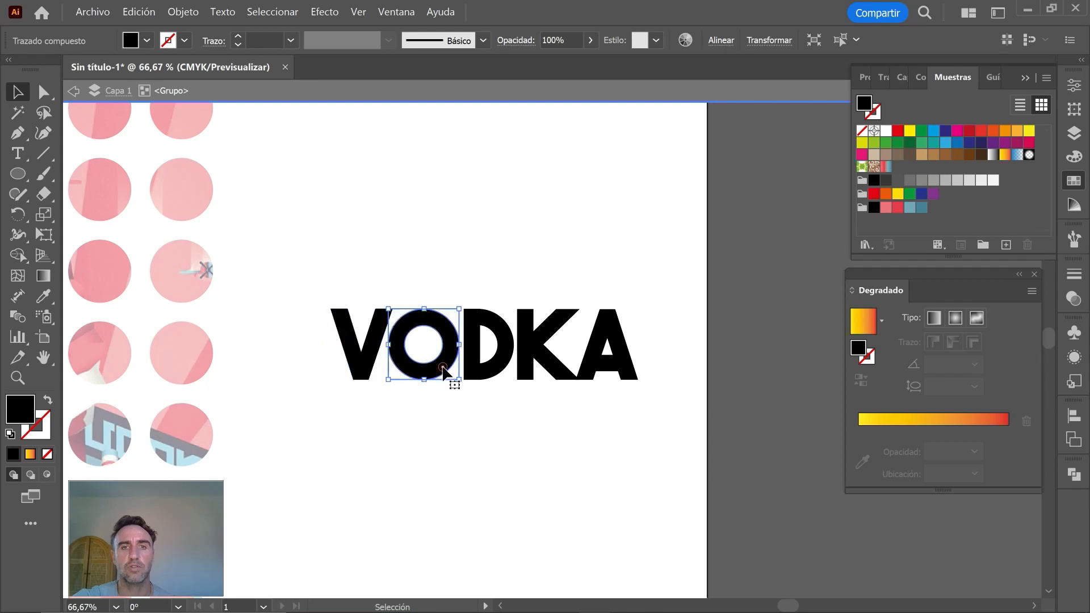
click(496, 370)
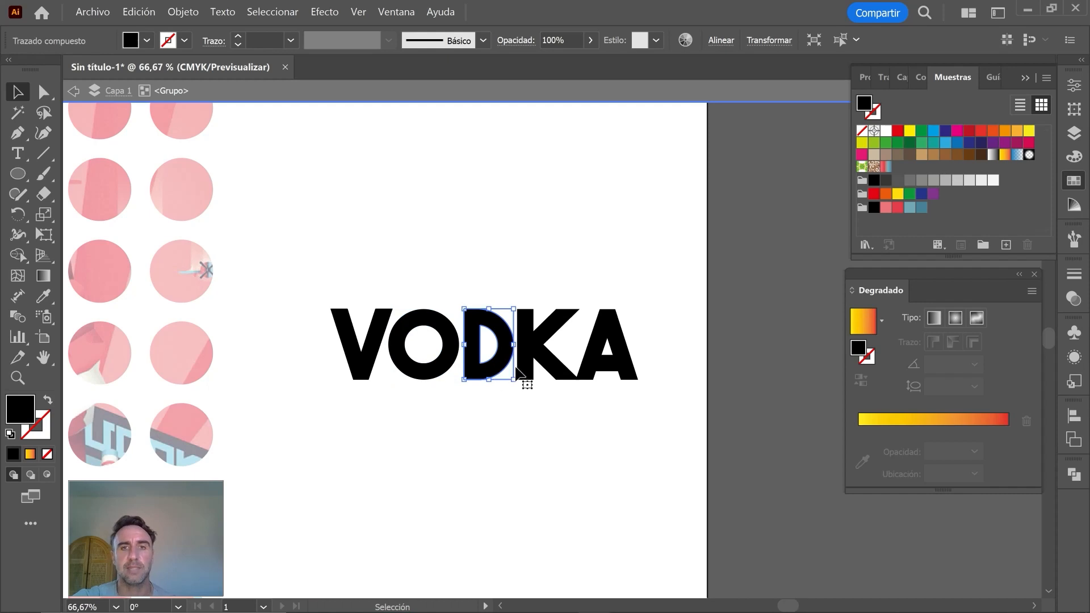
click(544, 361)
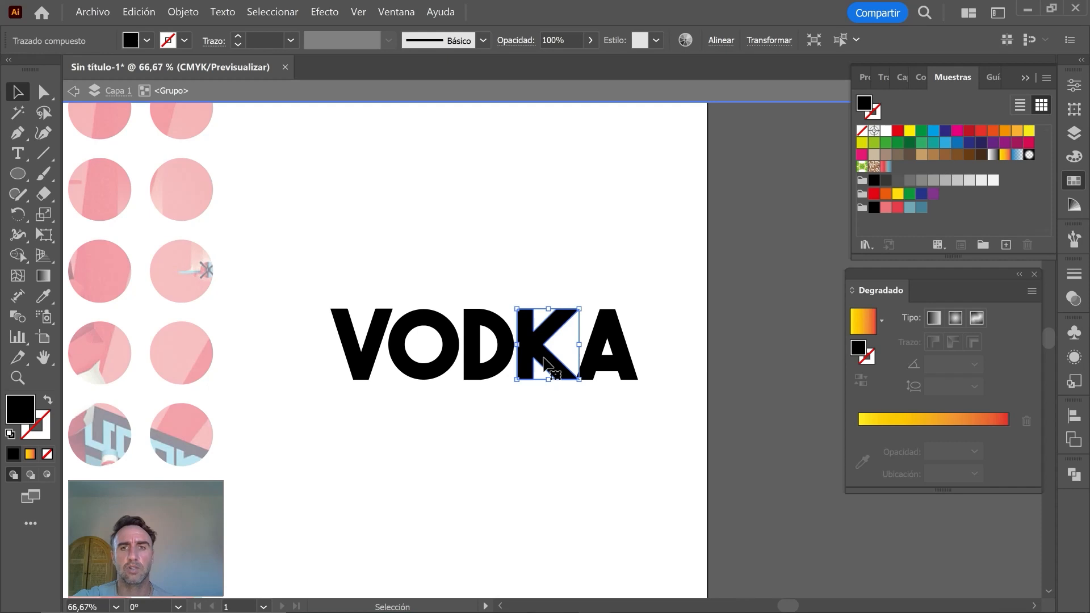
click(617, 335)
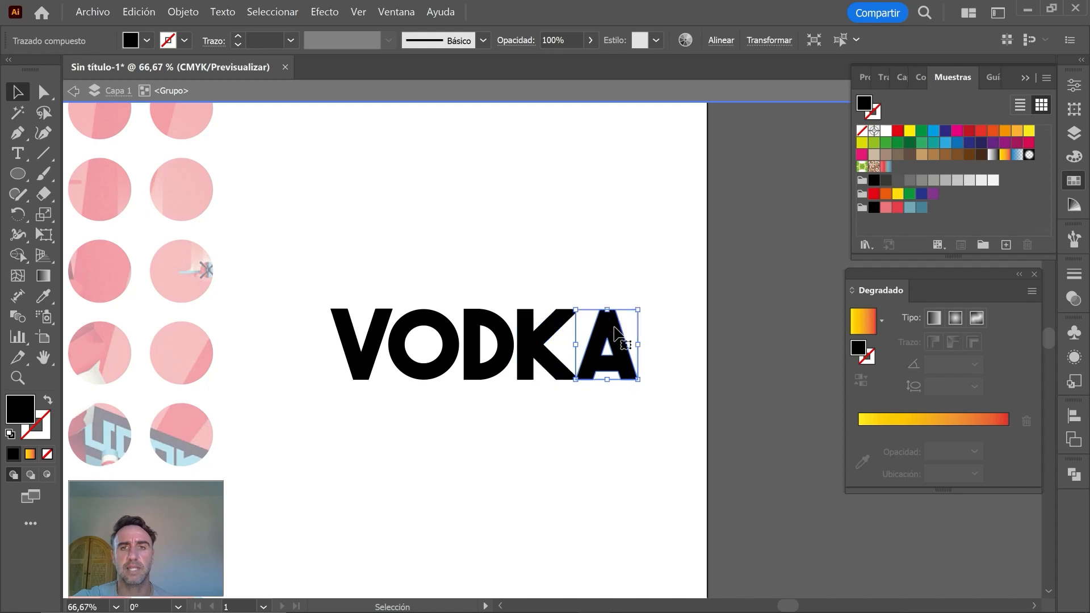
Fill each letter of VODKA separately with the red-to-blue gradient swatch, going from V to A
click(360, 364)
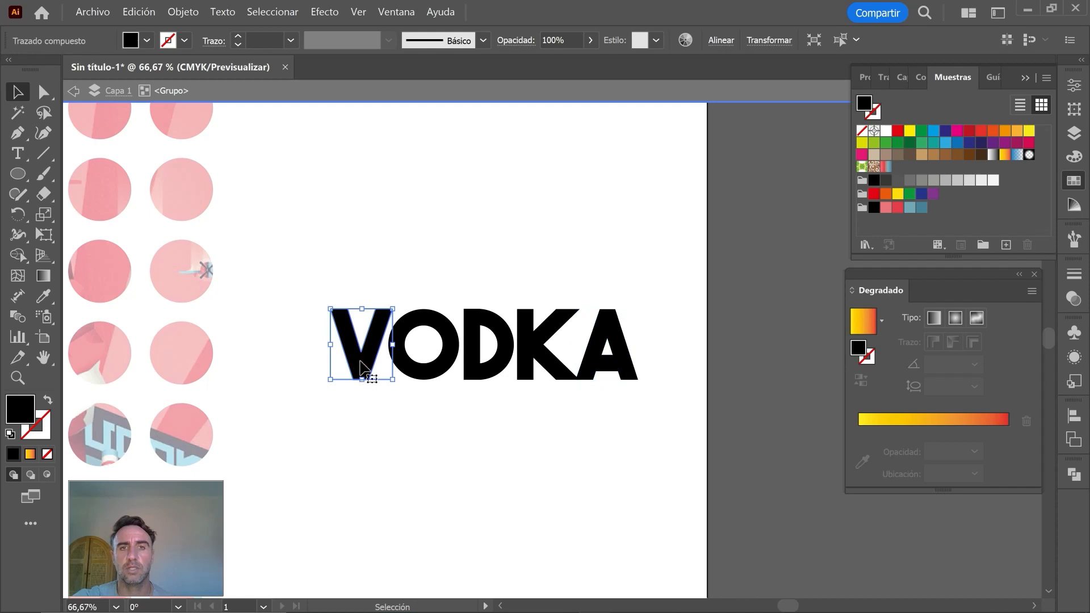
click(886, 166)
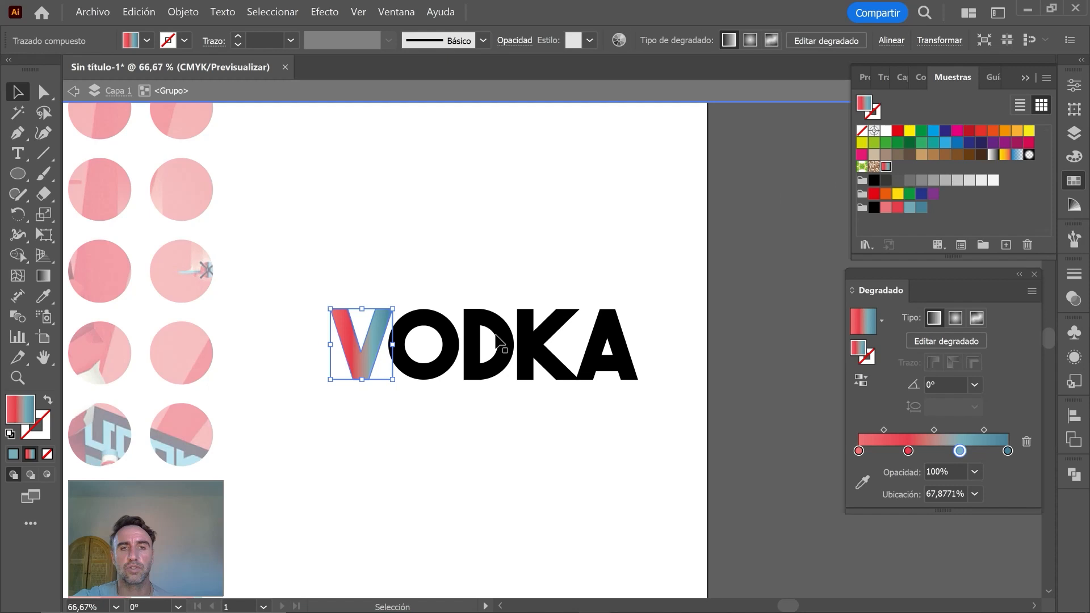
click(427, 322)
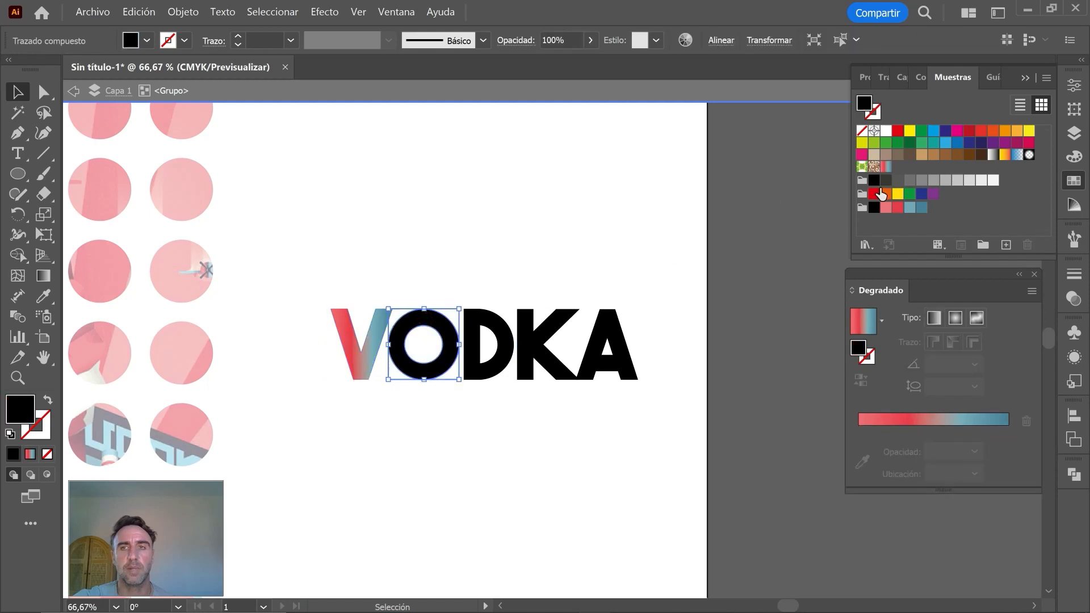
click(886, 167)
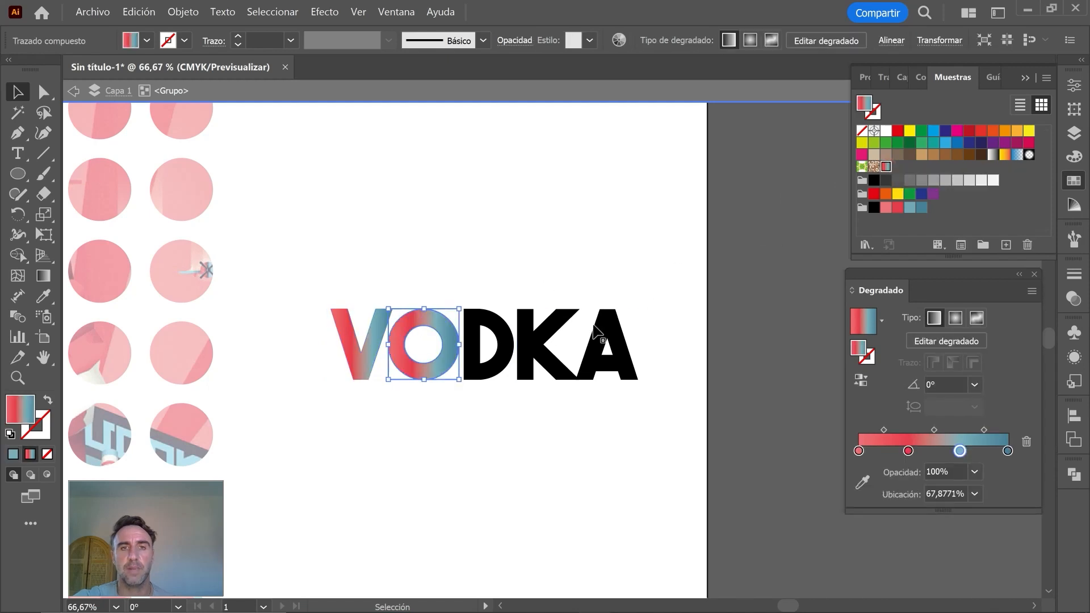
click(487, 324)
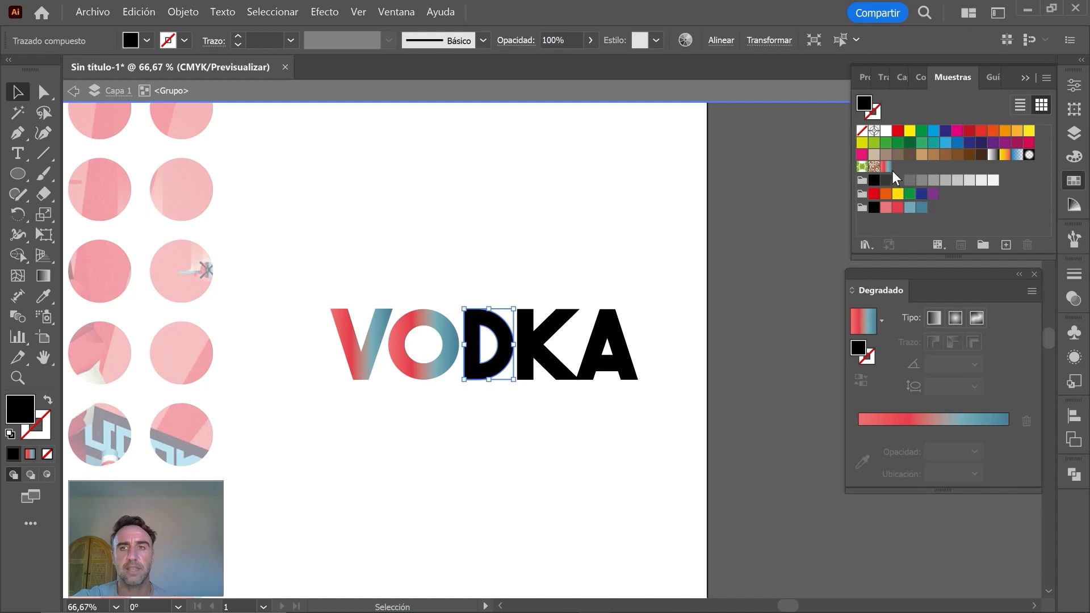
click(886, 167)
click(565, 340)
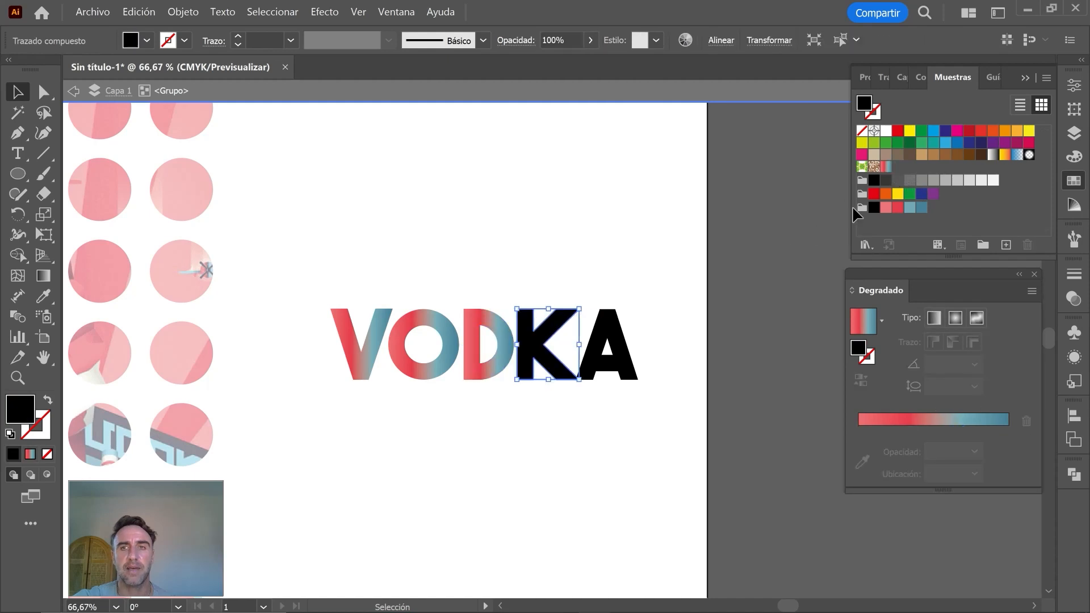
click(886, 167)
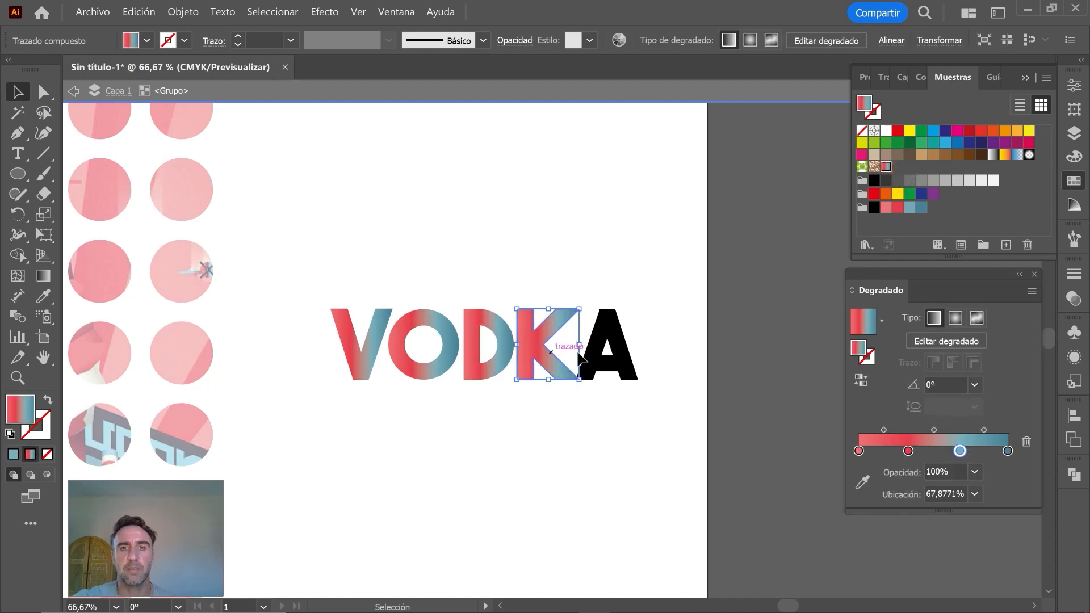
click(616, 352)
key(shift+period)
Select the whole gradient-filled VODKA lettering and place a duplicate directly below the original
click(602, 442)
drag(603, 452, 386, 278)
drag(630, 405, 626, 433)
click(544, 496)
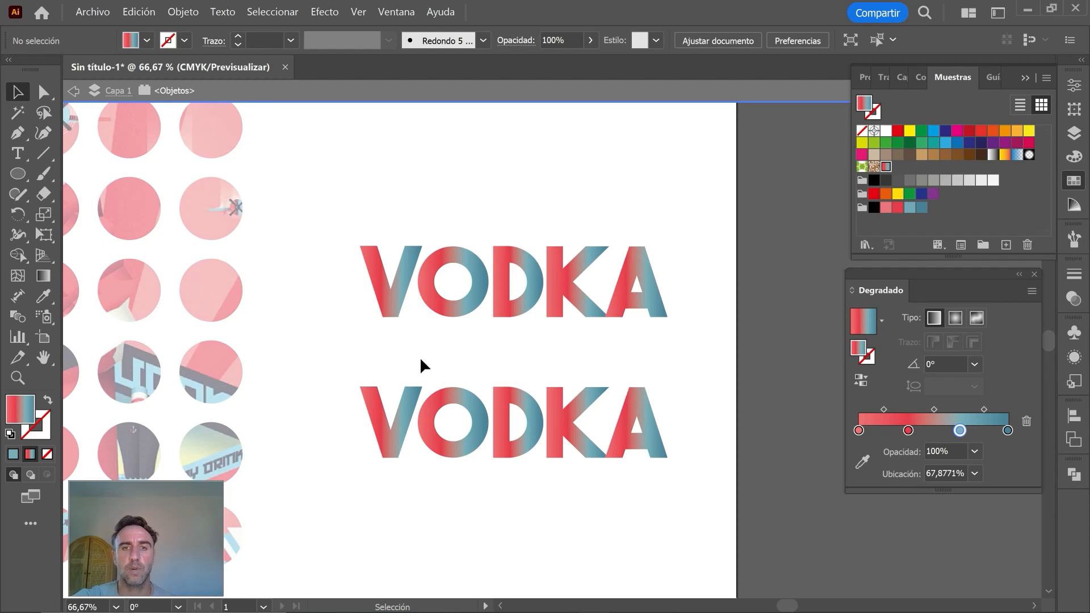
Isolate the lower VODKA group, select all its letters and combine them into one compound path
click(401, 445)
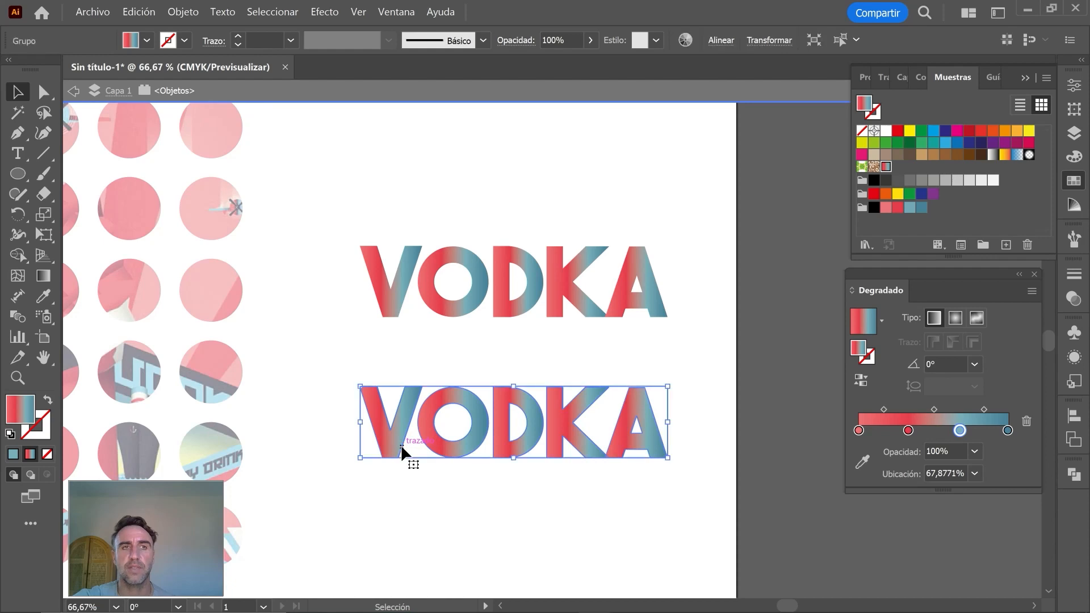
double_click(397, 438)
drag(660, 489, 380, 438)
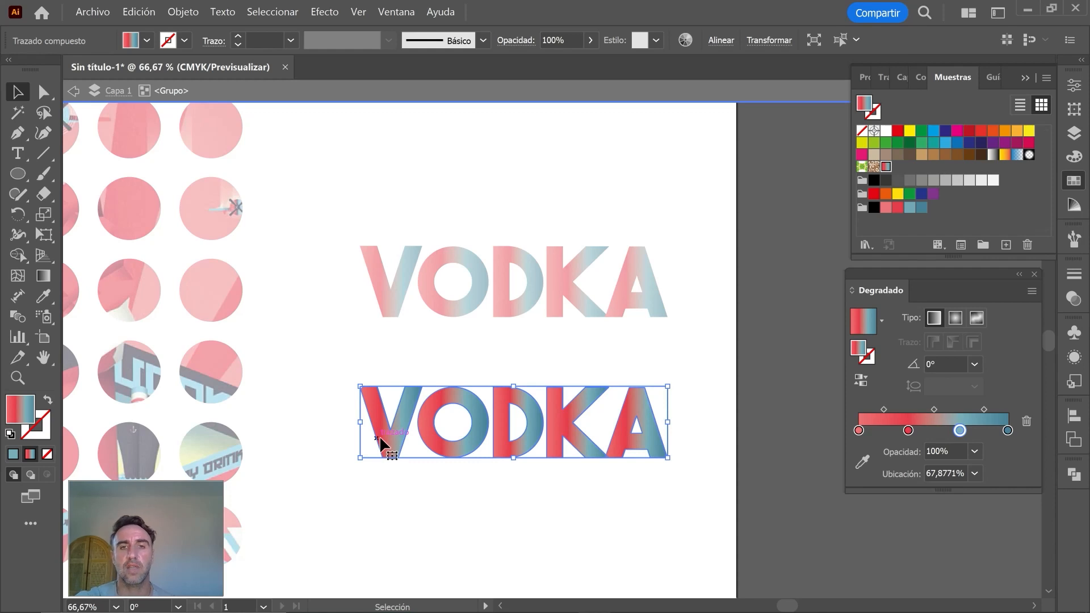
key(ctrl+8)
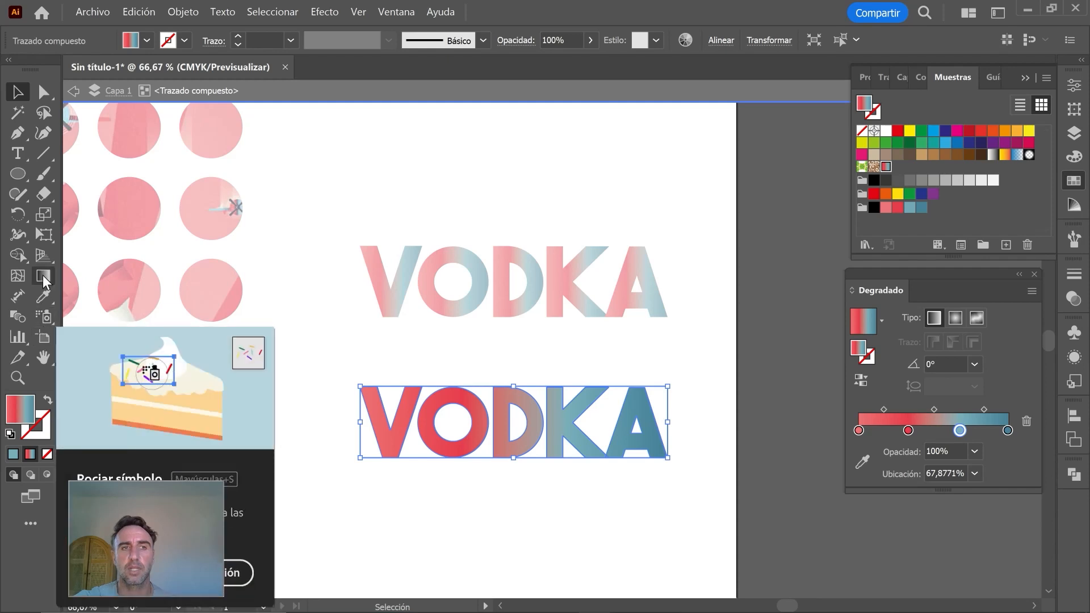
Examine the lower VODKA's gradient with the Gradient tool, exit isolation mode and compare both words
key(g)
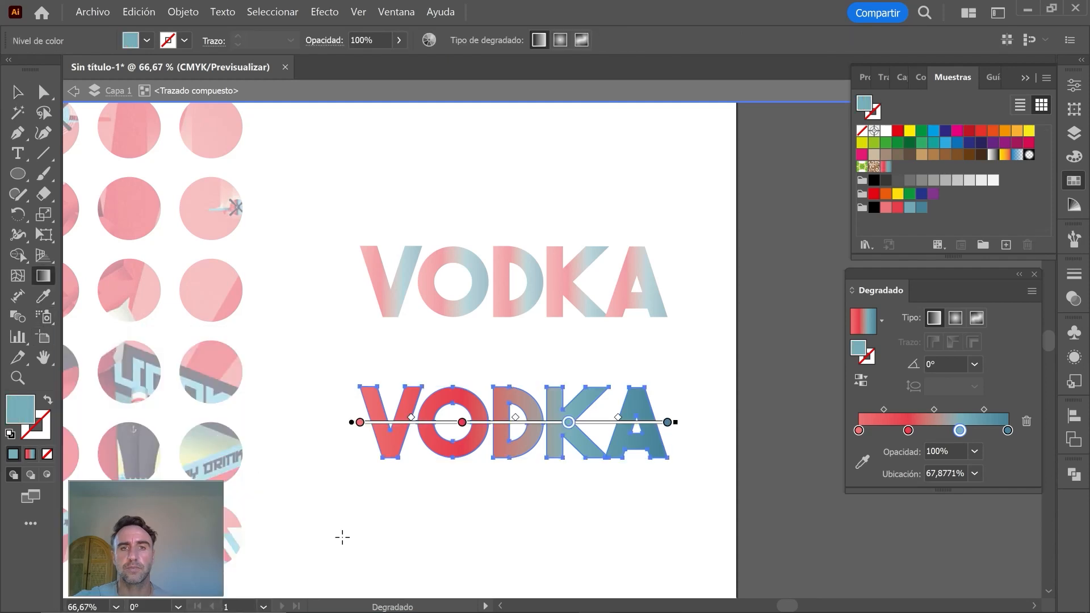
key(v)
click(621, 498)
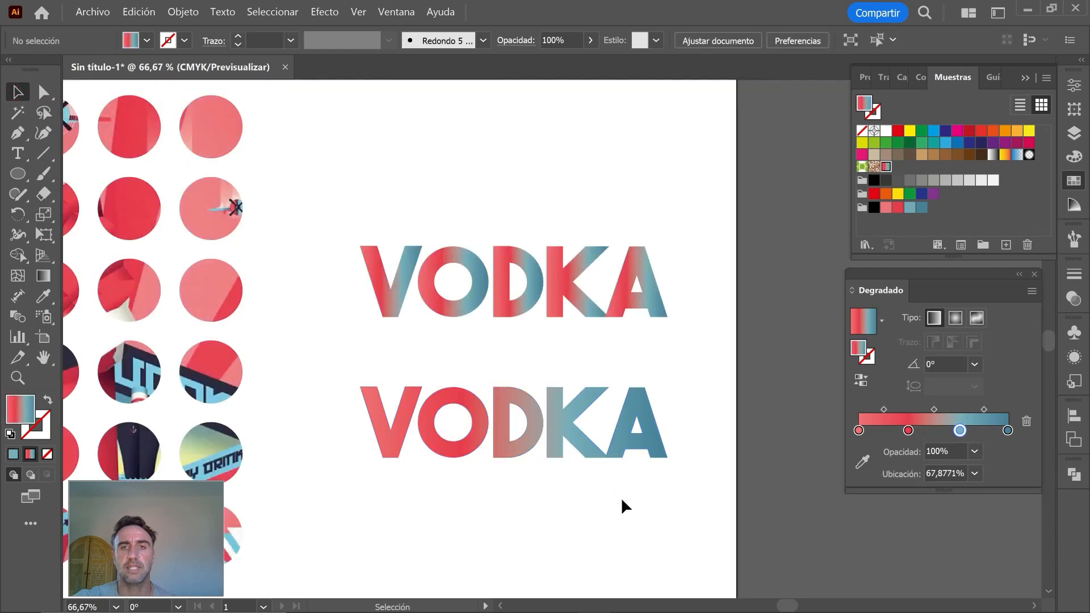
click(622, 499)
drag(570, 504, 615, 451)
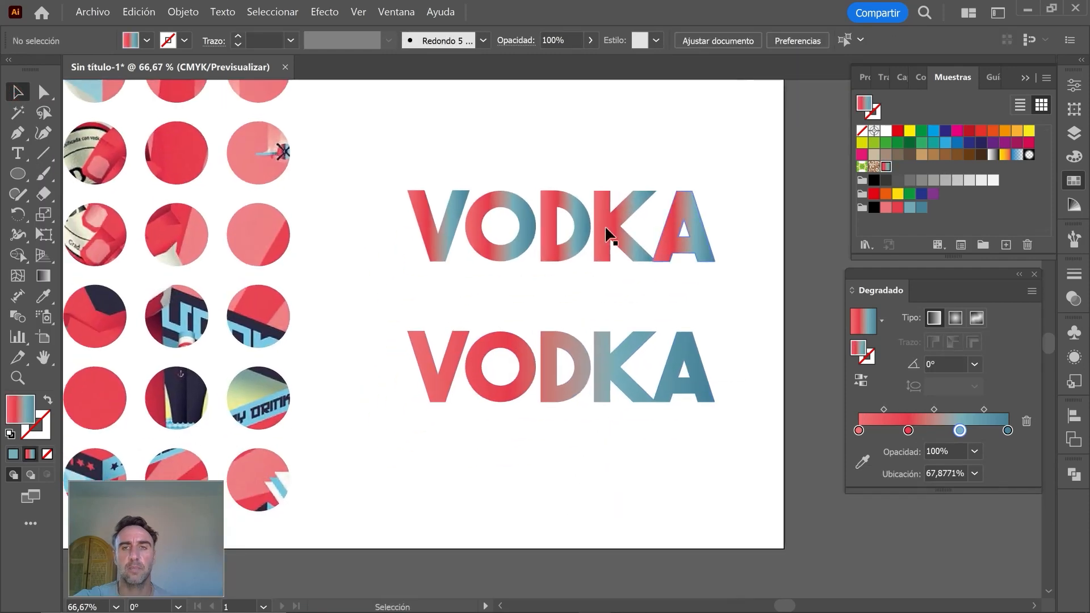